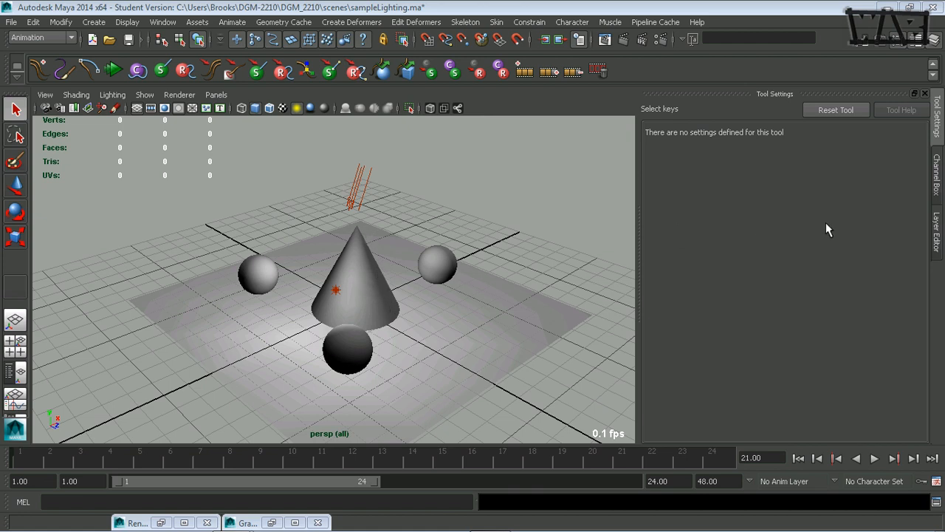
Show the Layer Editor in place of the Tool Settings panel beside the viewport.
click(936, 233)
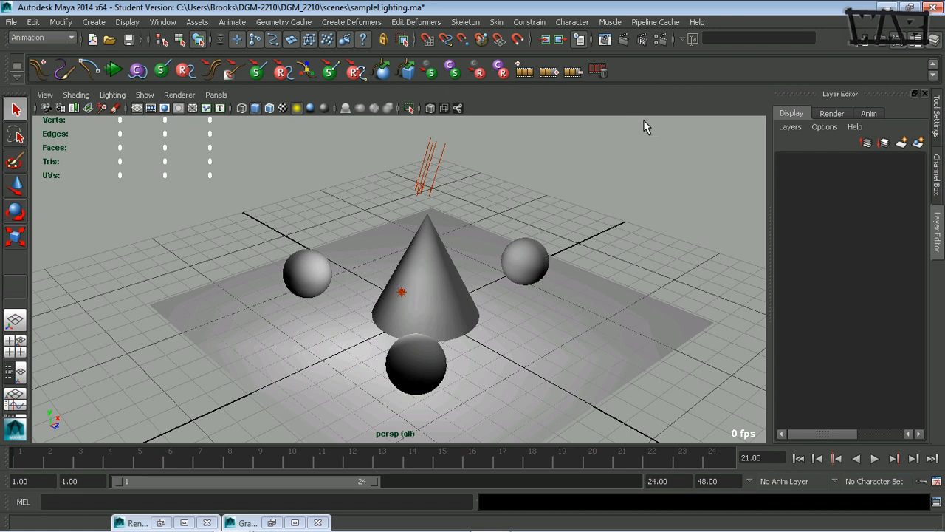
Delete the planeLayer, all and cone render layers from the Render tab.
click(832, 114)
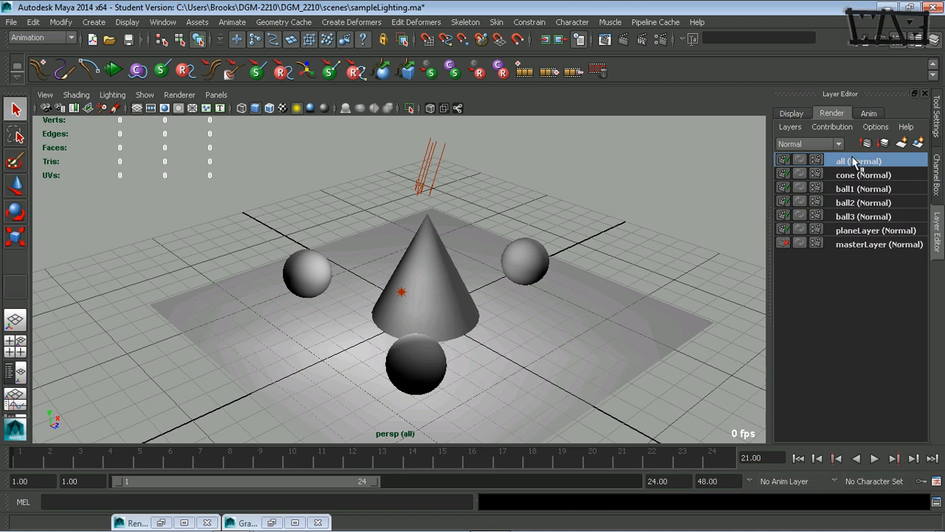
right_click(855, 233)
click(891, 321)
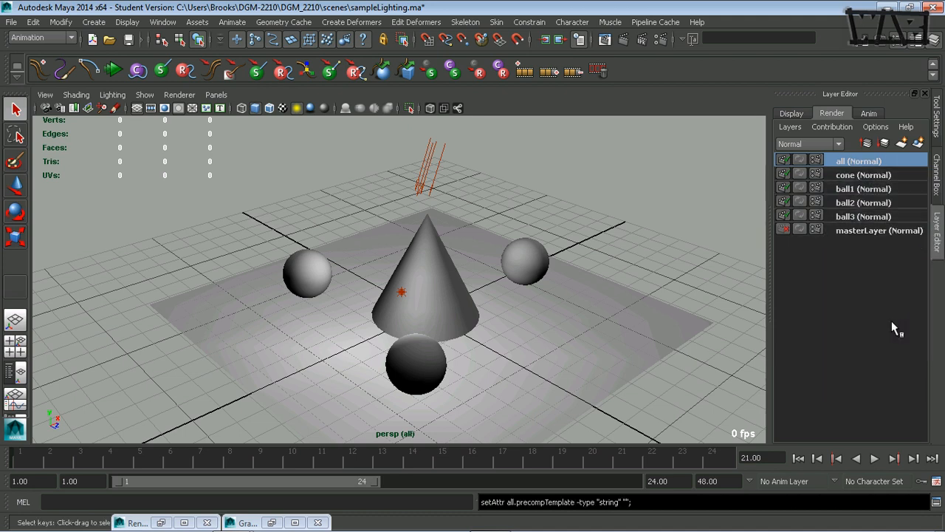
right_click(862, 167)
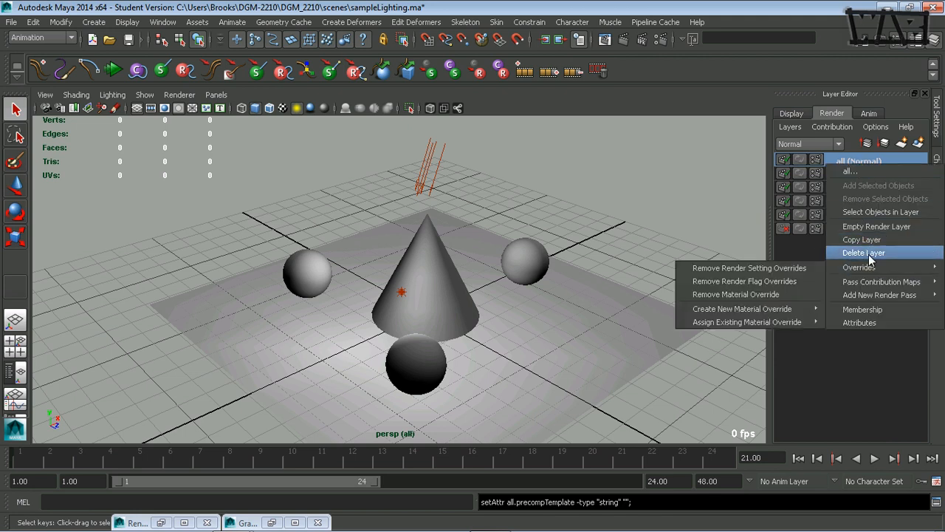
click(864, 253)
right_click(862, 166)
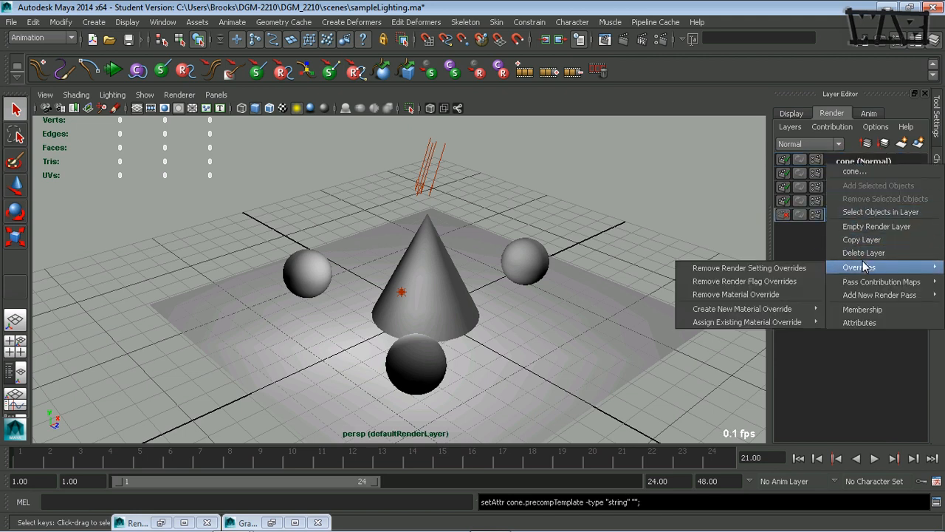
click(863, 253)
Delete the ball1, ball2 and ball3 render layers.
right_click(861, 168)
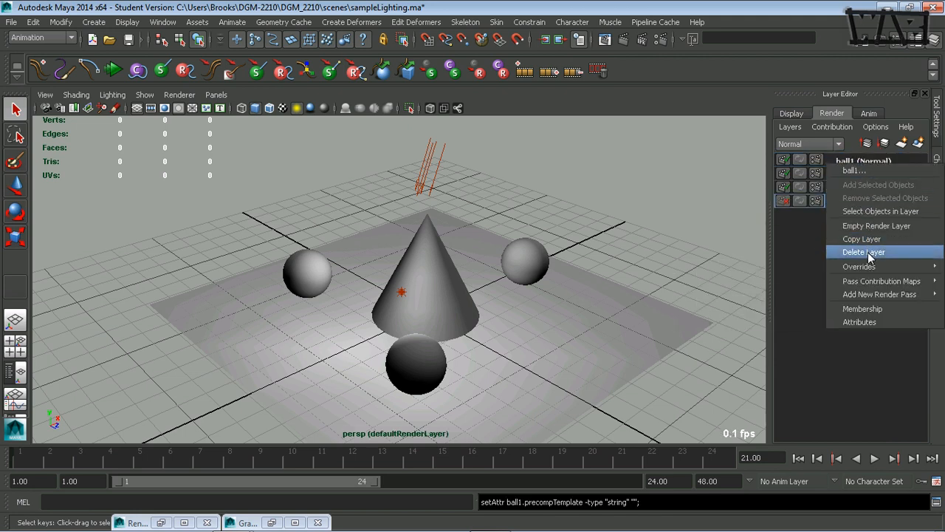
click(864, 251)
right_click(862, 167)
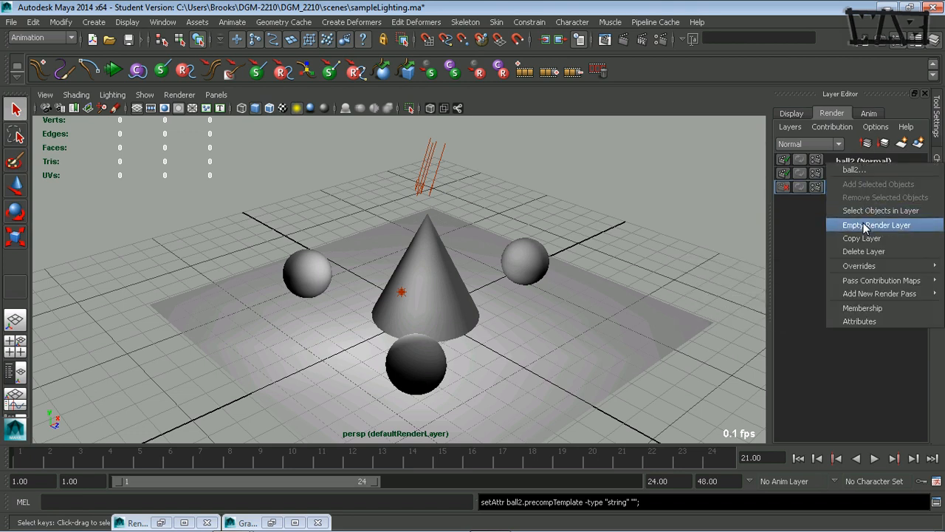
click(863, 252)
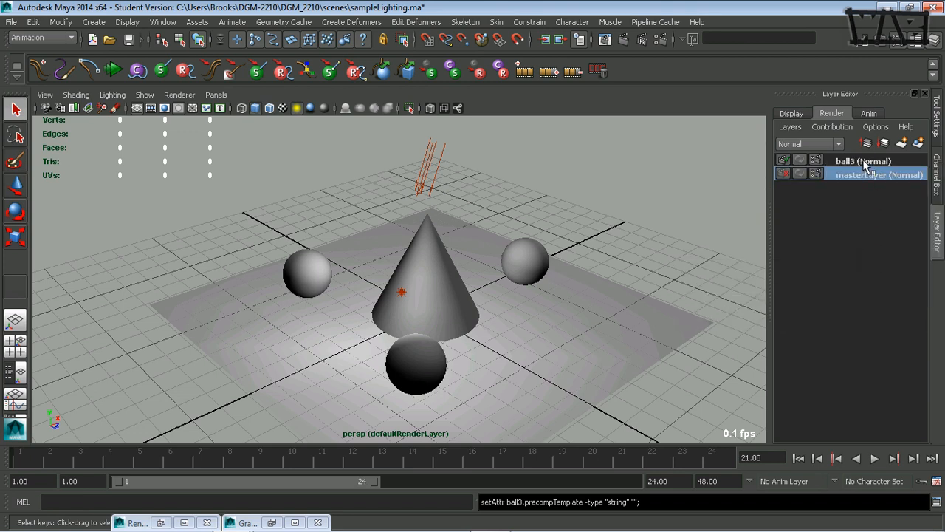
right_click(866, 164)
click(864, 251)
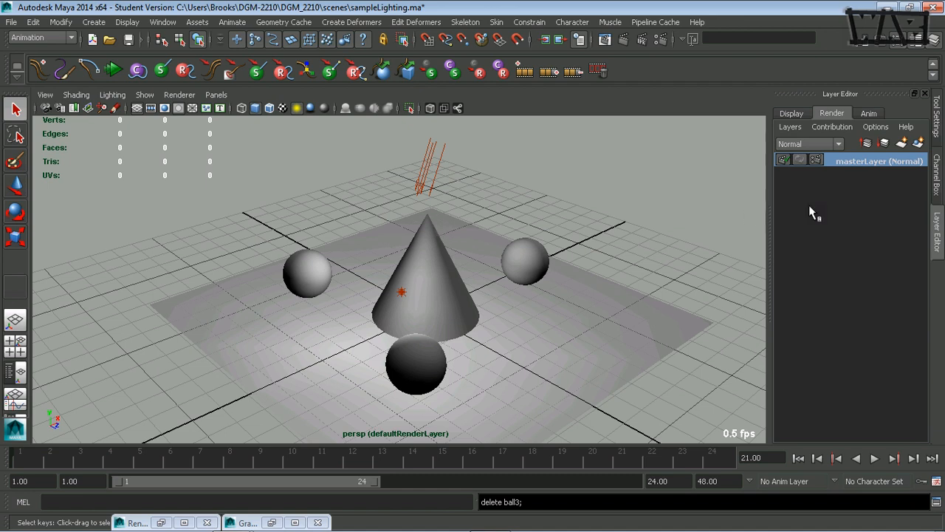
Create layer1 from the cone and directional light, then make layer1 the current layer.
click(434, 248)
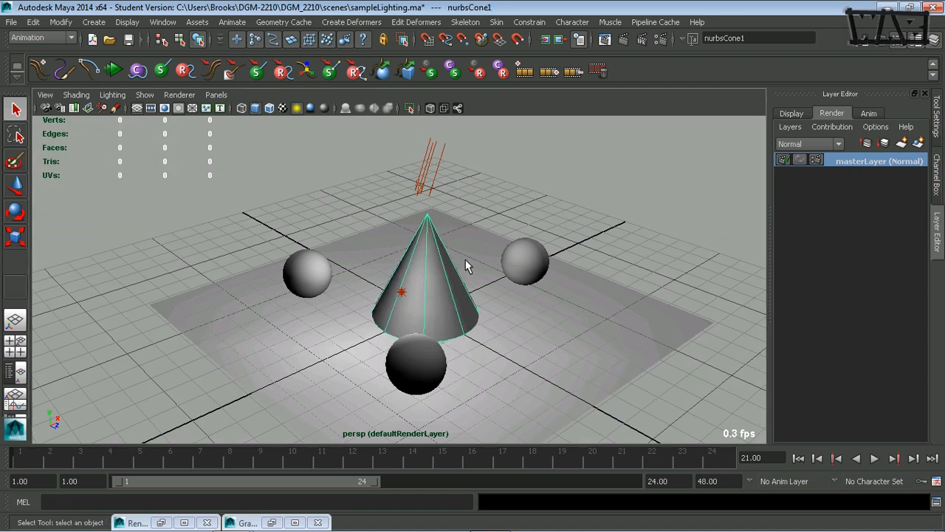
click(434, 168)
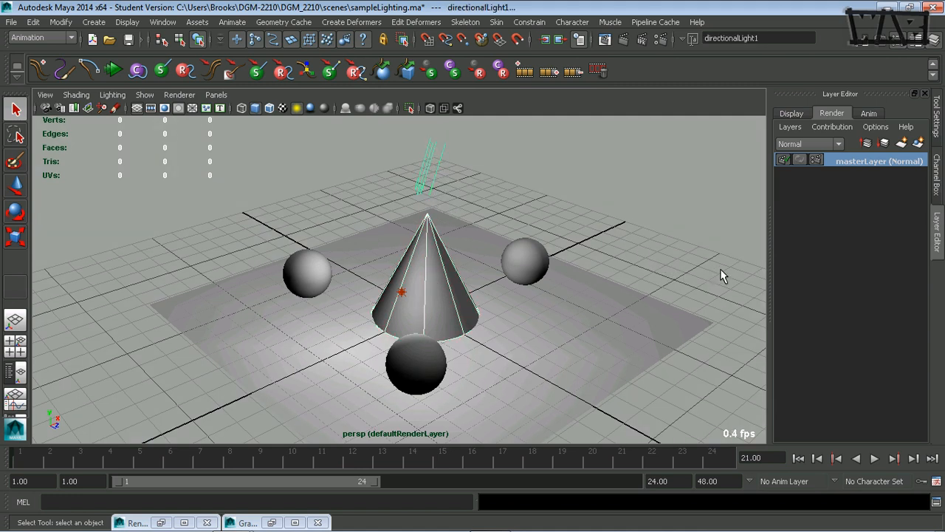
click(917, 144)
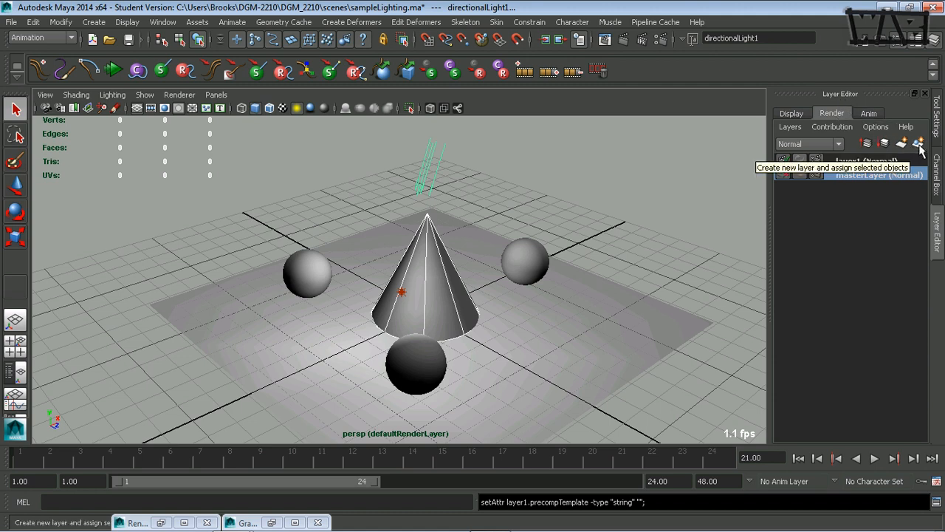
click(865, 161)
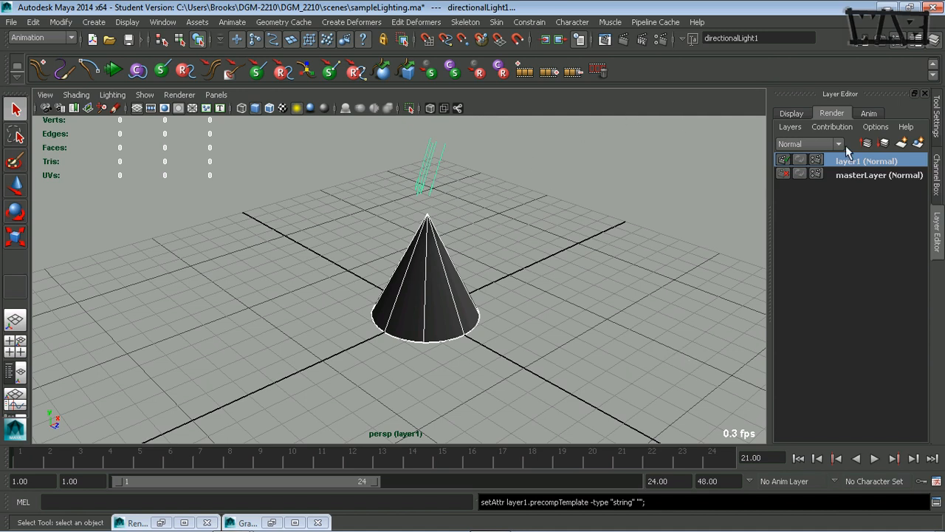
right_click(857, 164)
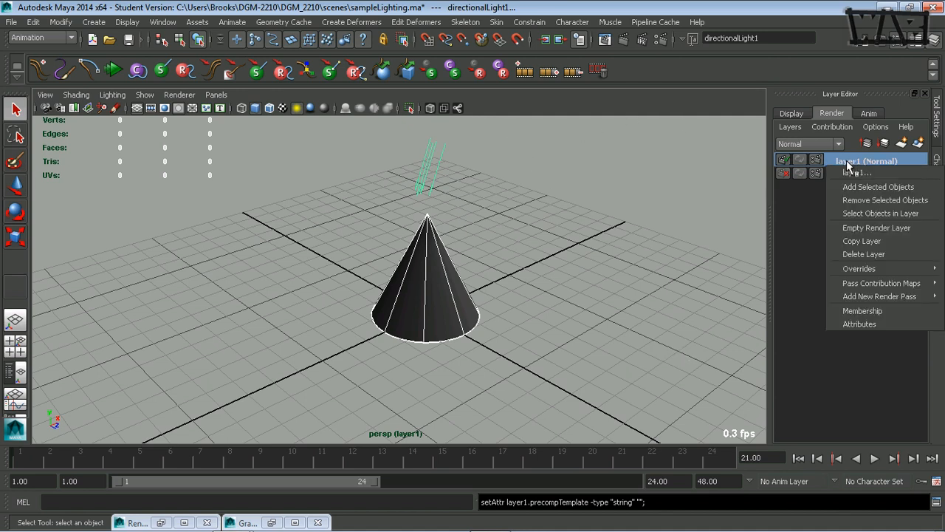
click(846, 160)
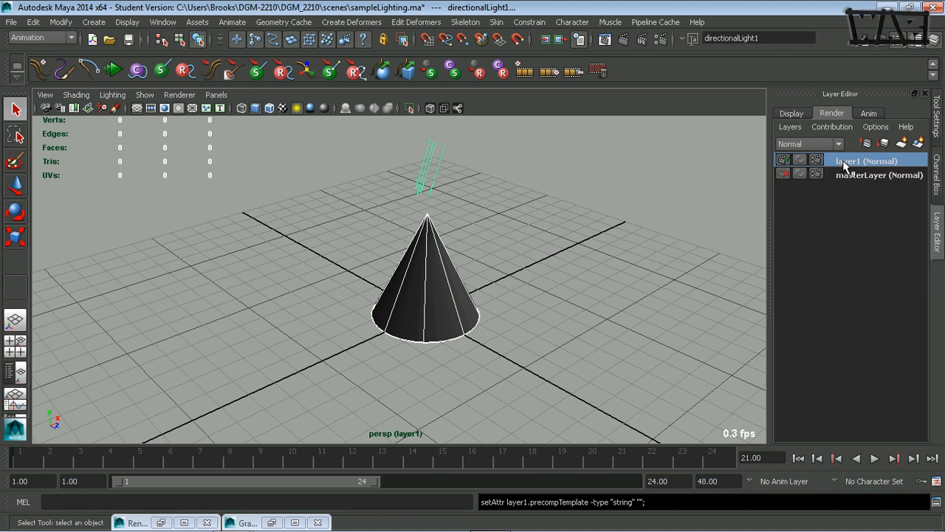
click(627, 39)
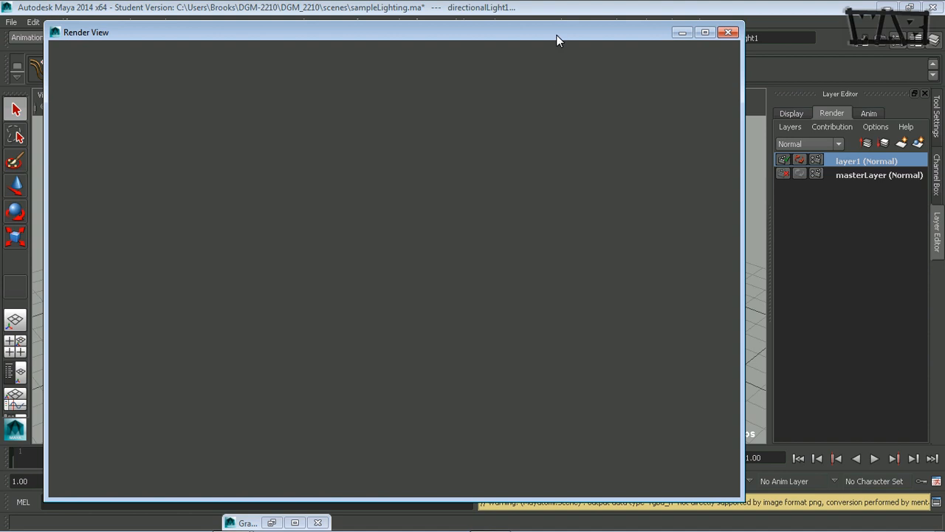
drag(557, 41, 523, 22)
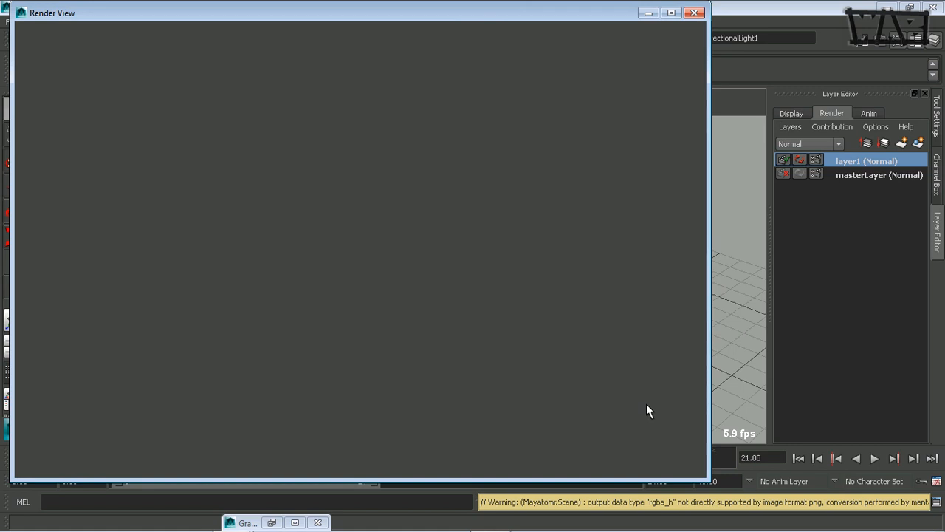
click(693, 12)
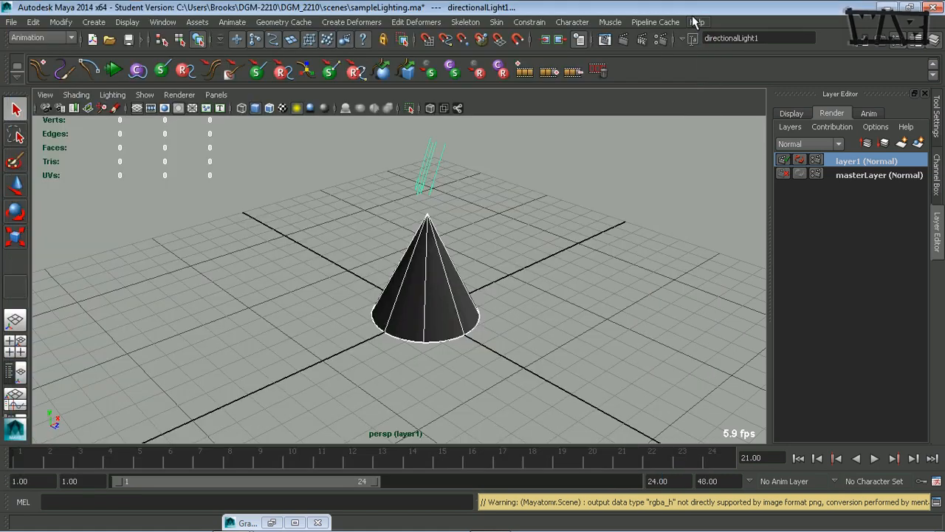
Set layer1's Render Settings image format to Maya IFF (iff).
click(657, 39)
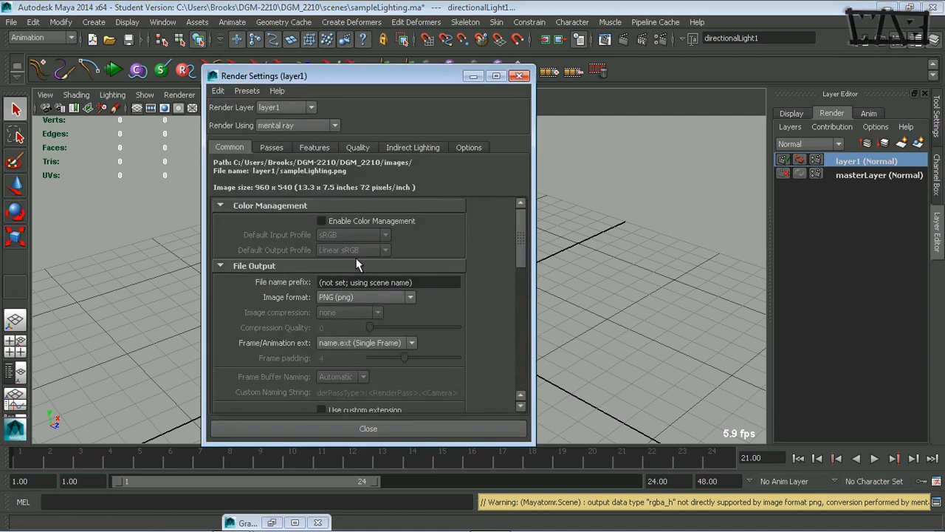
click(410, 297)
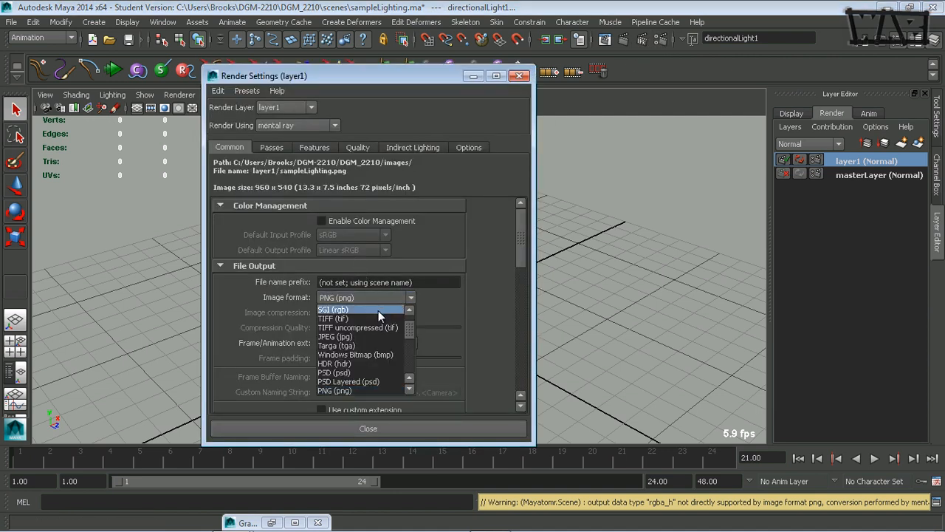
scroll(408, 330, up, 3)
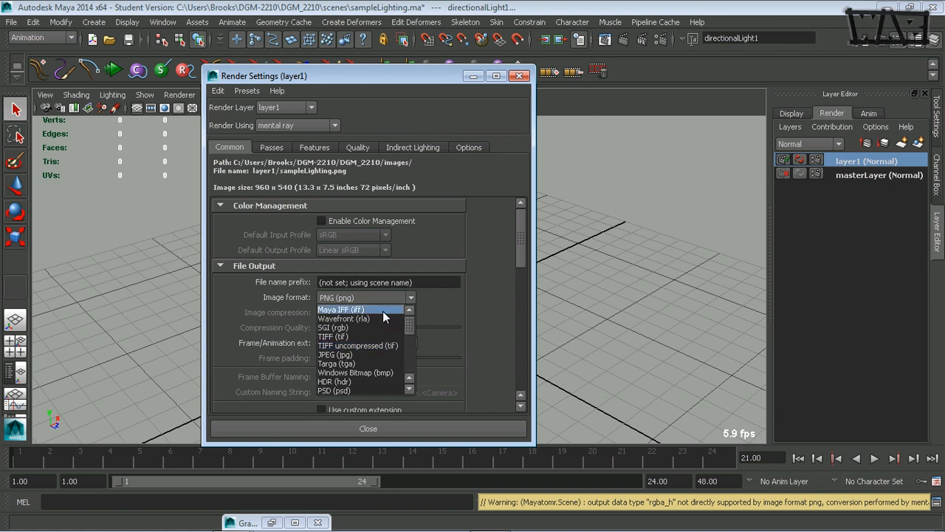
click(382, 310)
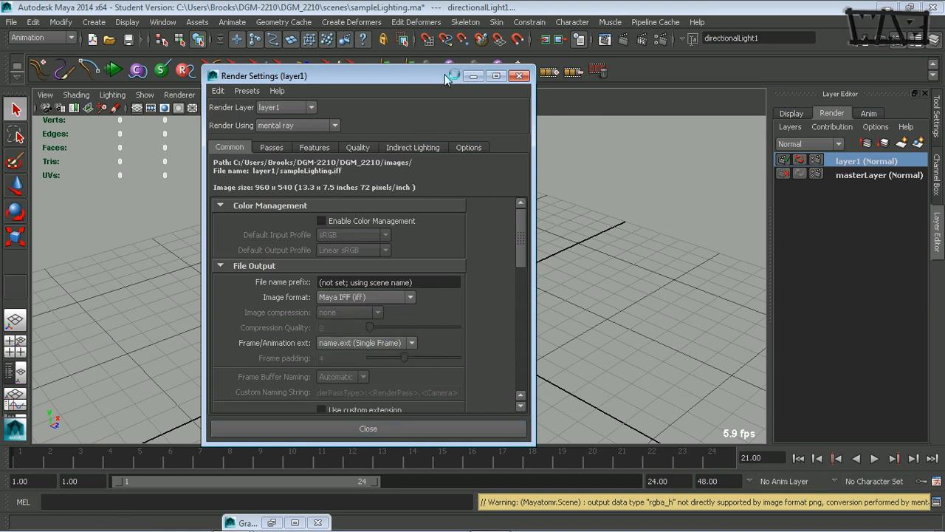
Render a test frame of the cone, then minimize Render Settings and Render View.
drag(333, 75, 235, 155)
click(605, 40)
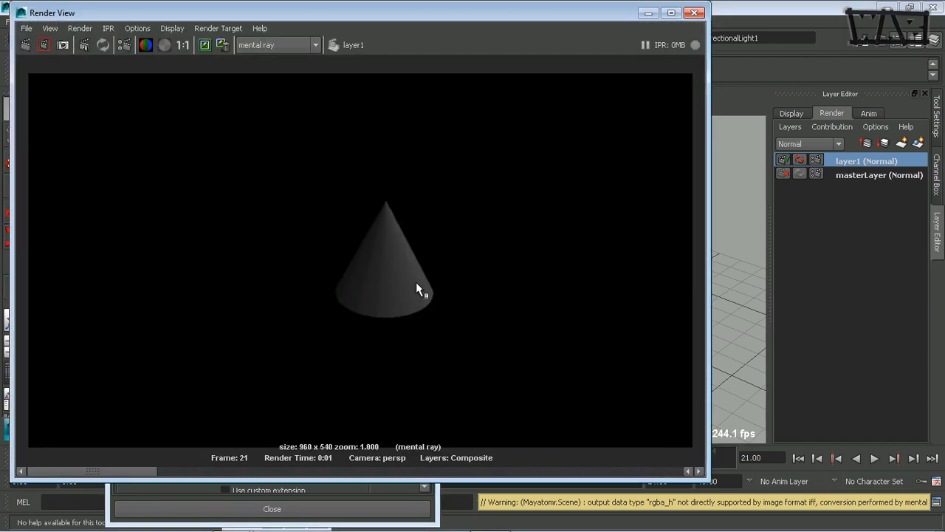
drag(578, 15, 597, 240)
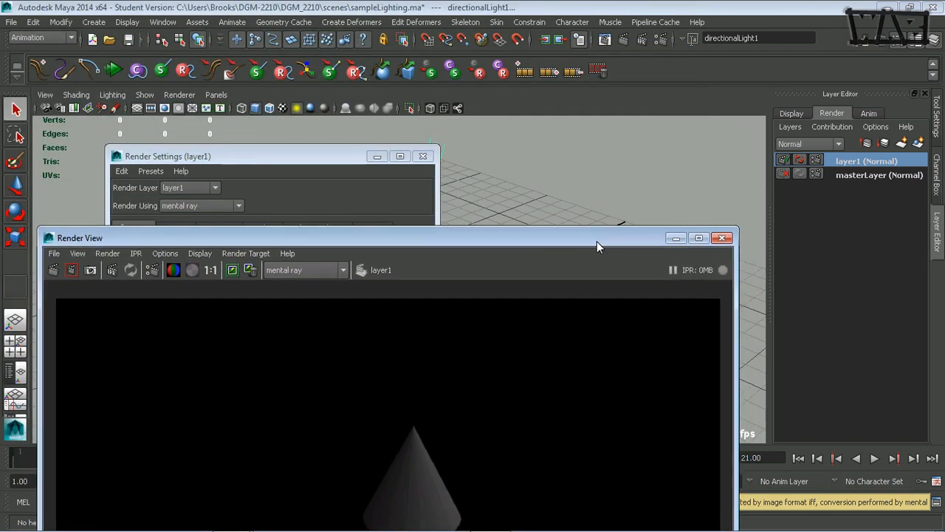
click(345, 155)
click(287, 378)
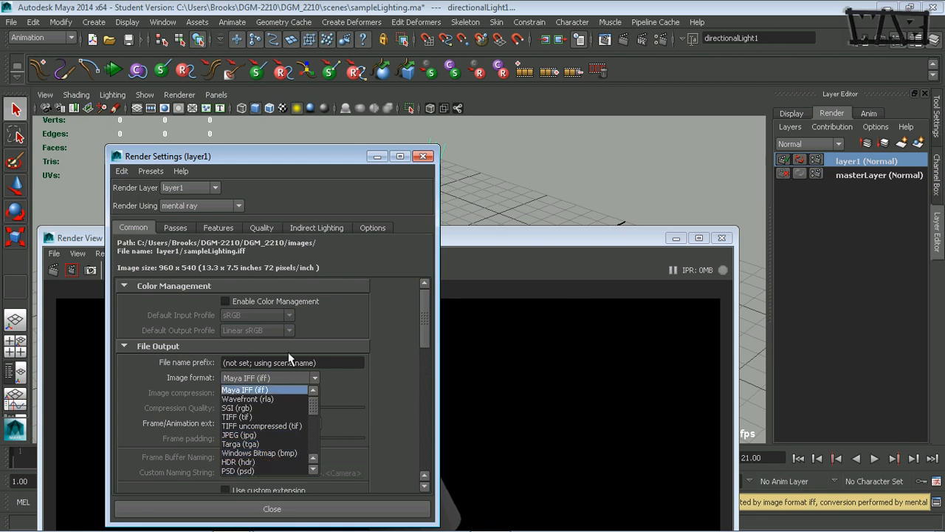
click(309, 158)
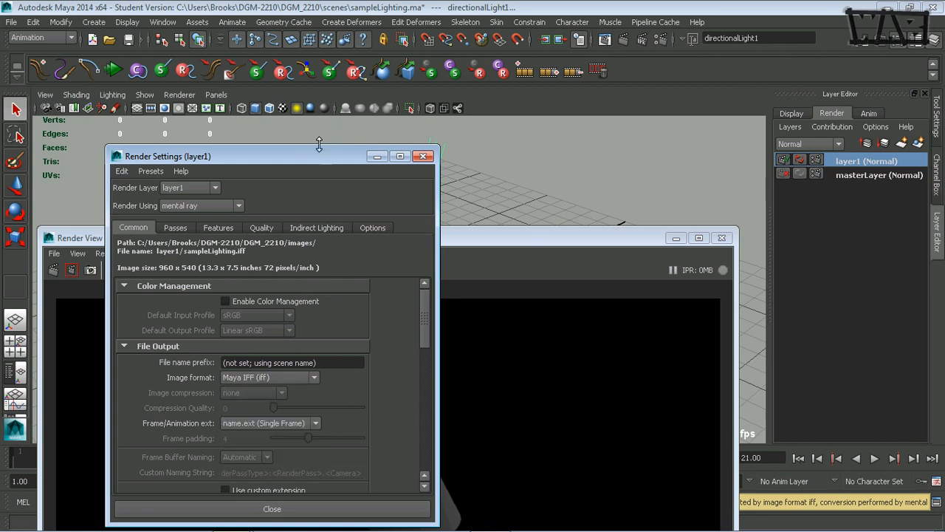
drag(317, 164, 357, 97)
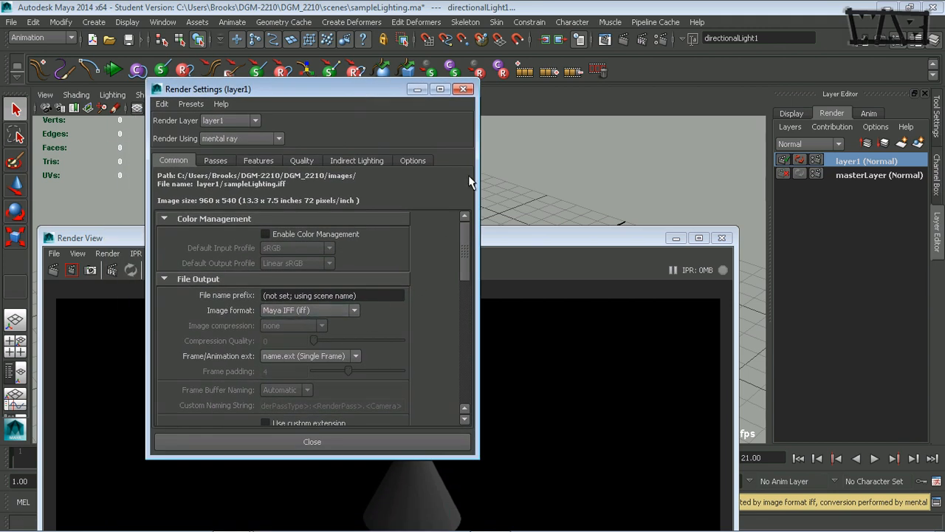
click(418, 90)
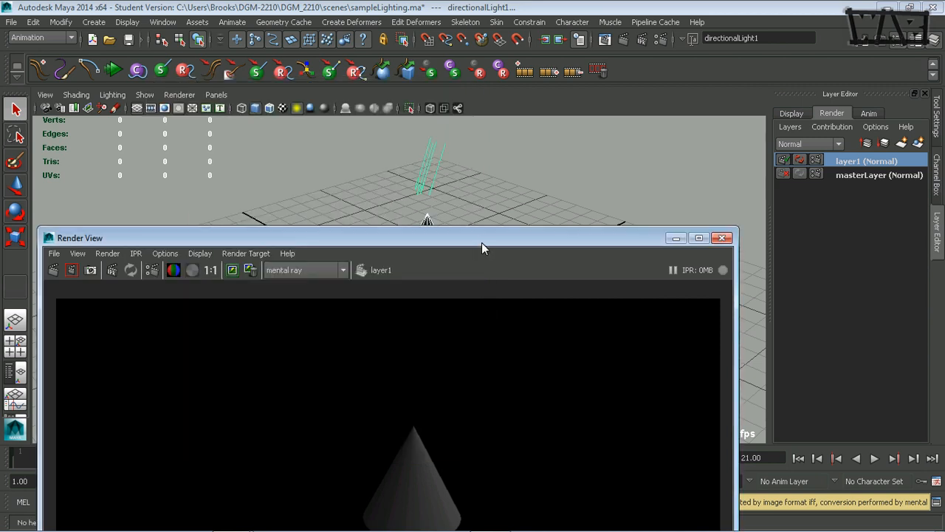
drag(482, 242, 481, 72)
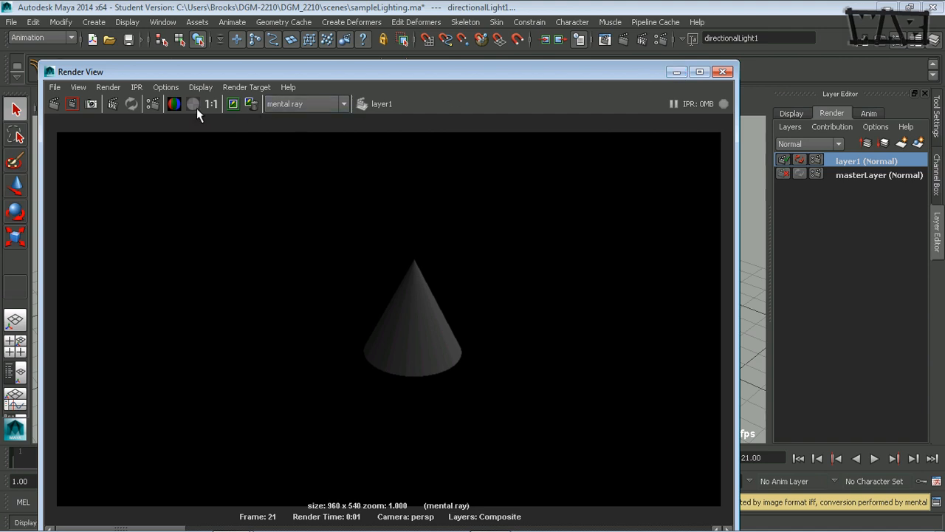
click(676, 72)
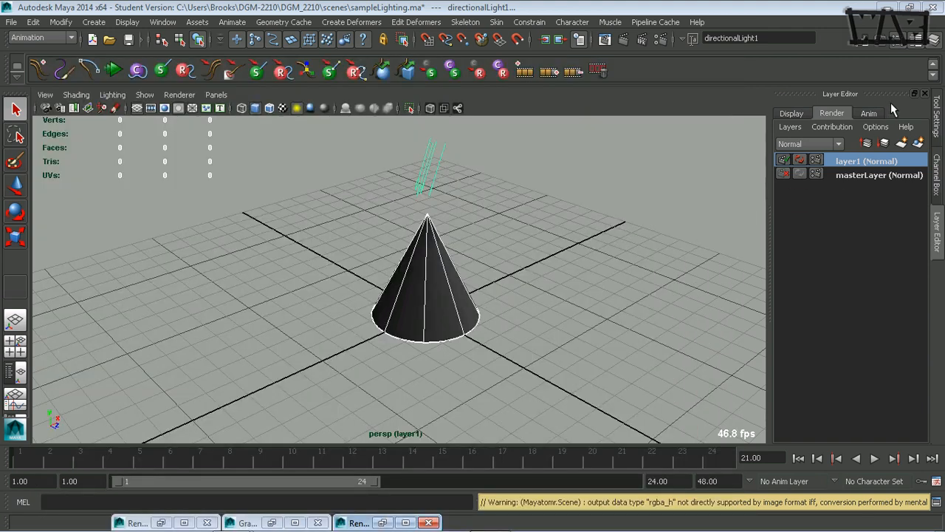
Select pointLight1 and add it to layer1 with Add Selected Objects.
click(876, 176)
click(402, 297)
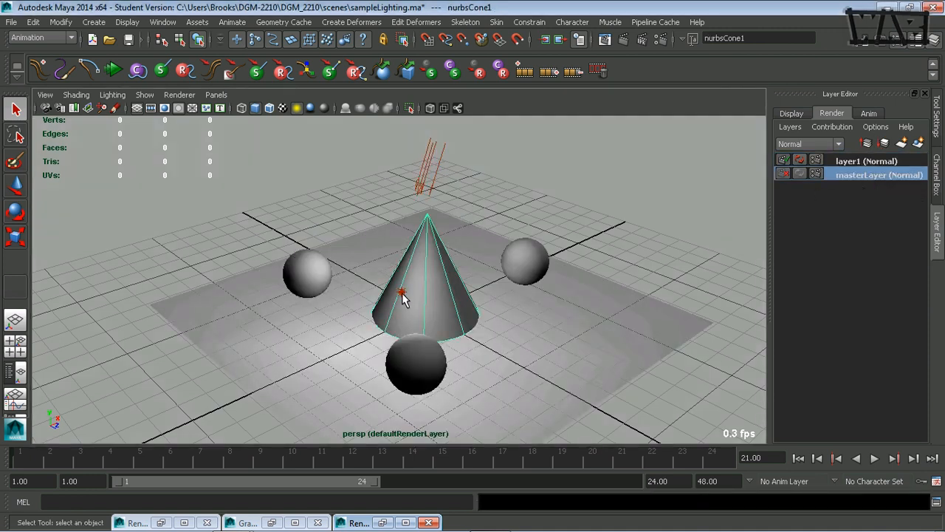
click(392, 294)
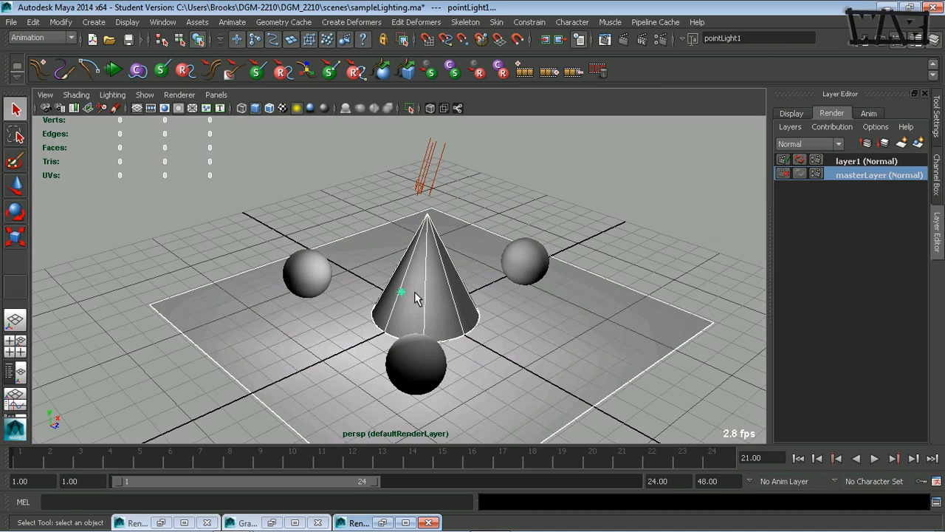
ctrl+drag(360, 314, 386, 331)
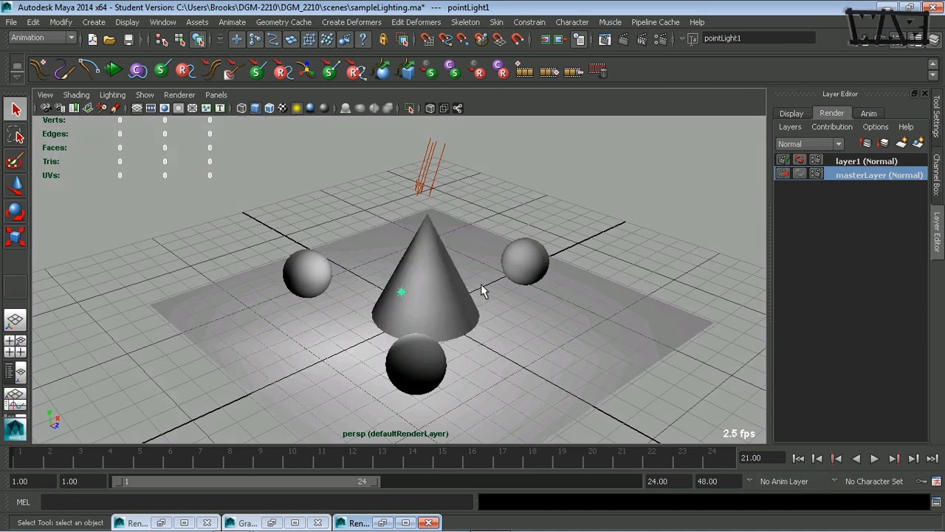
click(899, 161)
right_click(898, 161)
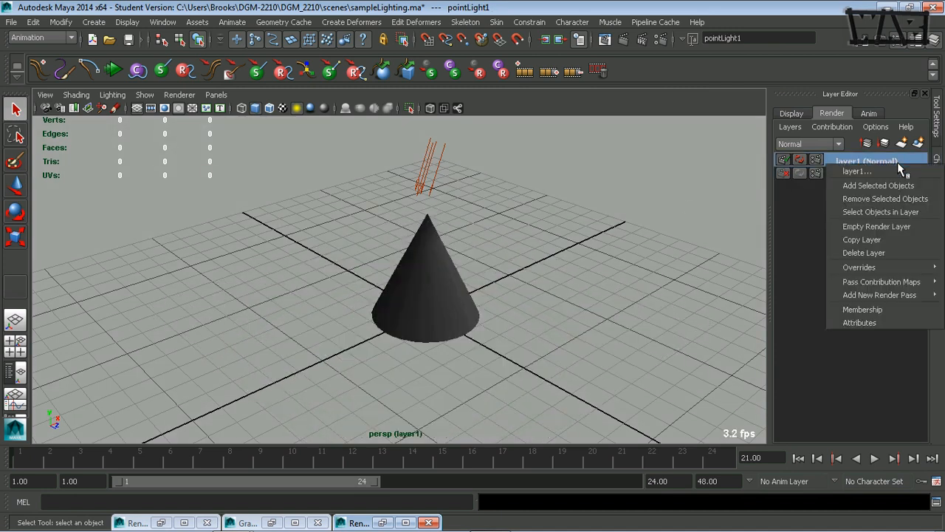
click(902, 186)
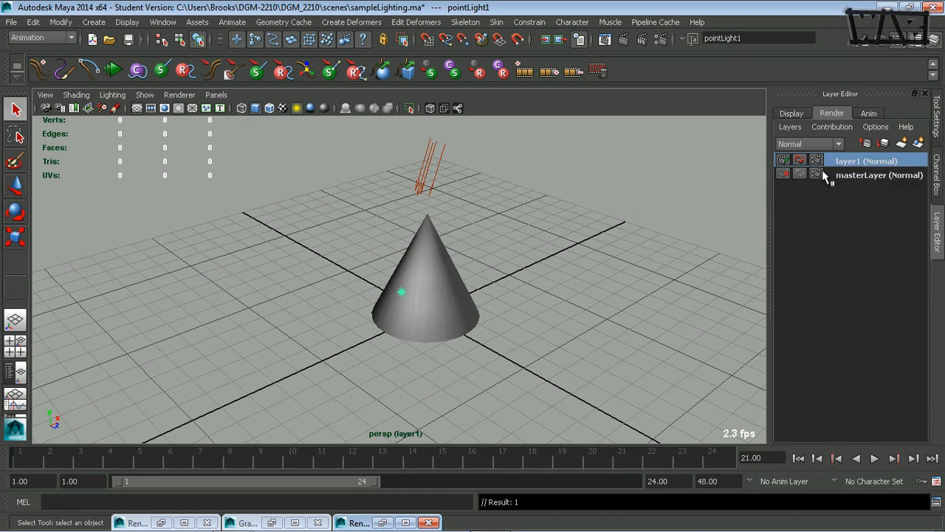
Render layer1's brighter cone, compare it with the stored renders, and minimize Render View.
click(605, 40)
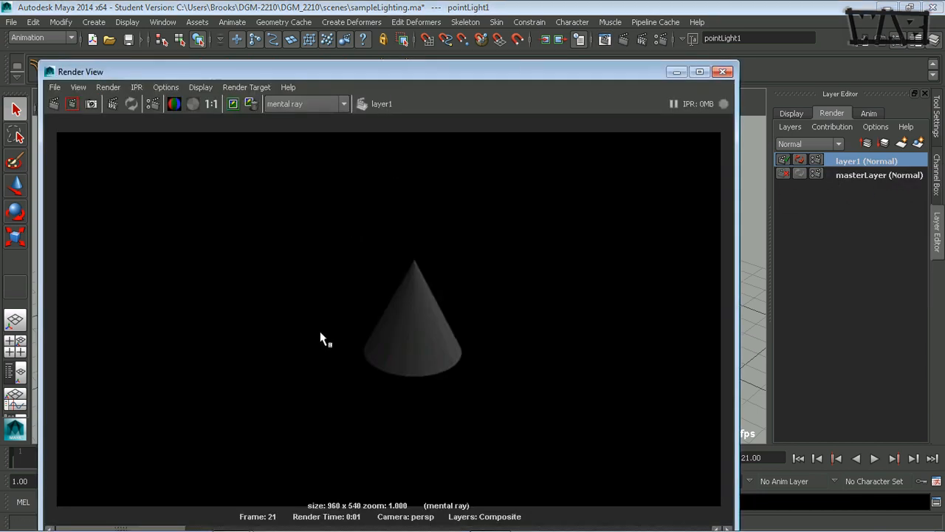
drag(316, 73, 322, 50)
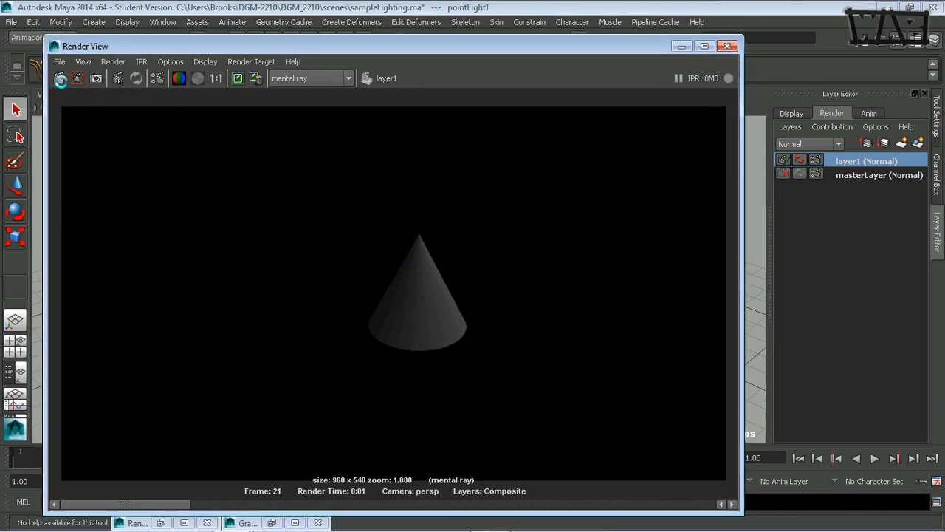
click(59, 79)
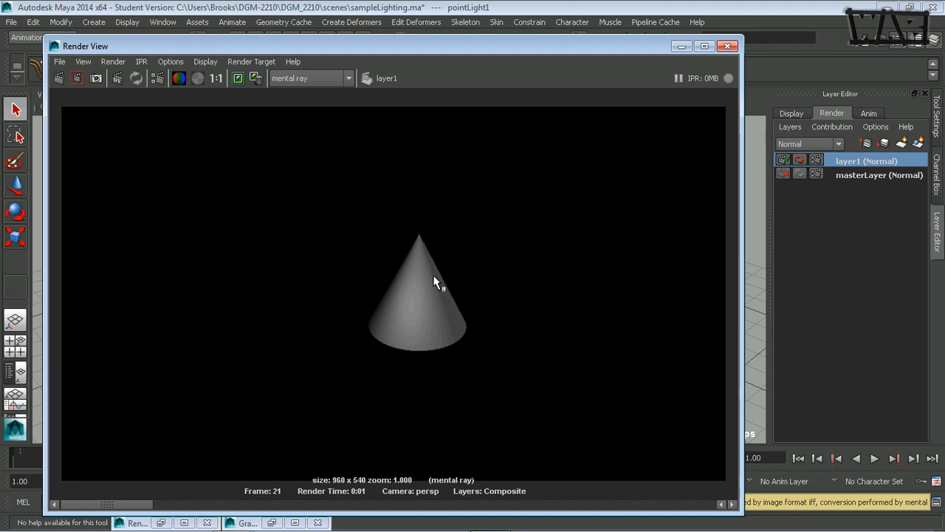
click(196, 504)
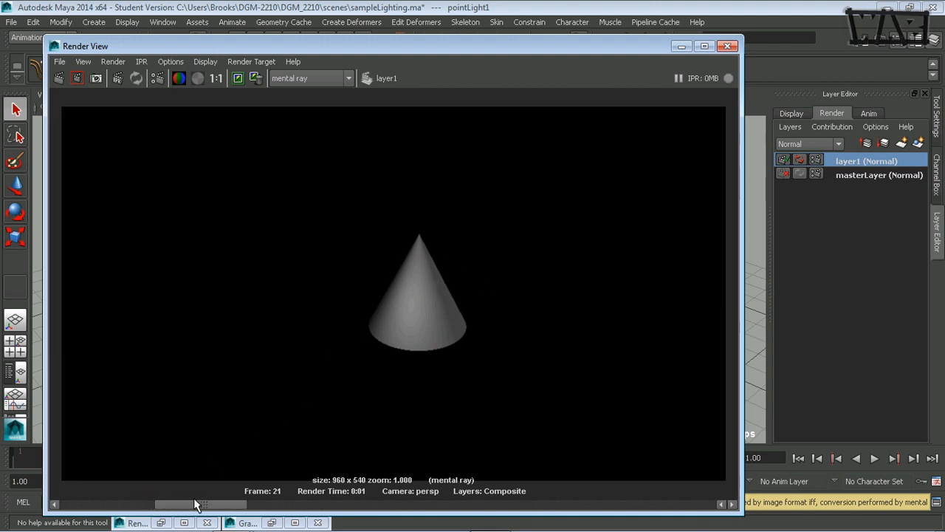
click(255, 504)
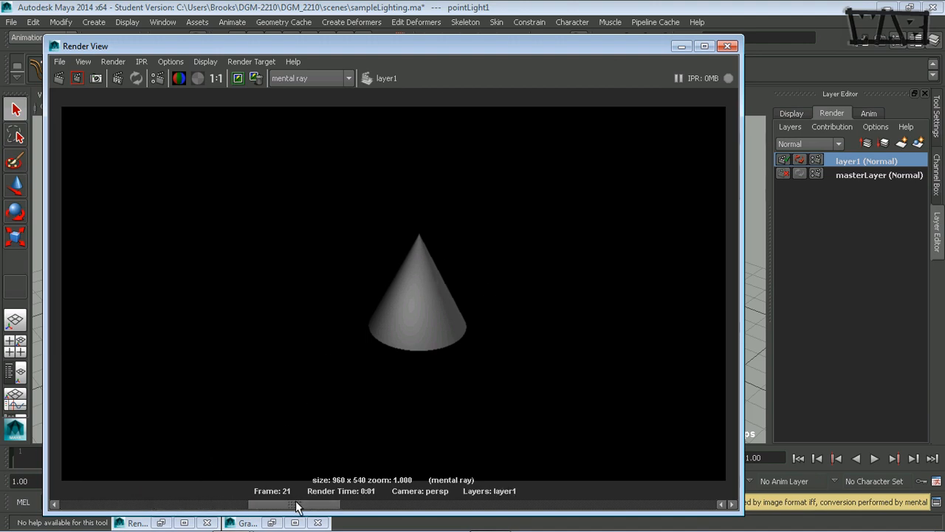
drag(295, 505, 369, 512)
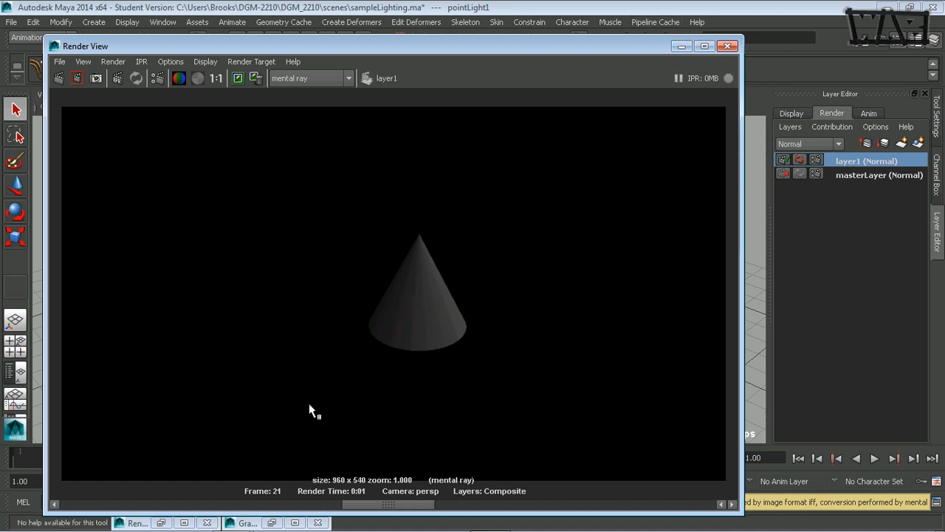
click(317, 506)
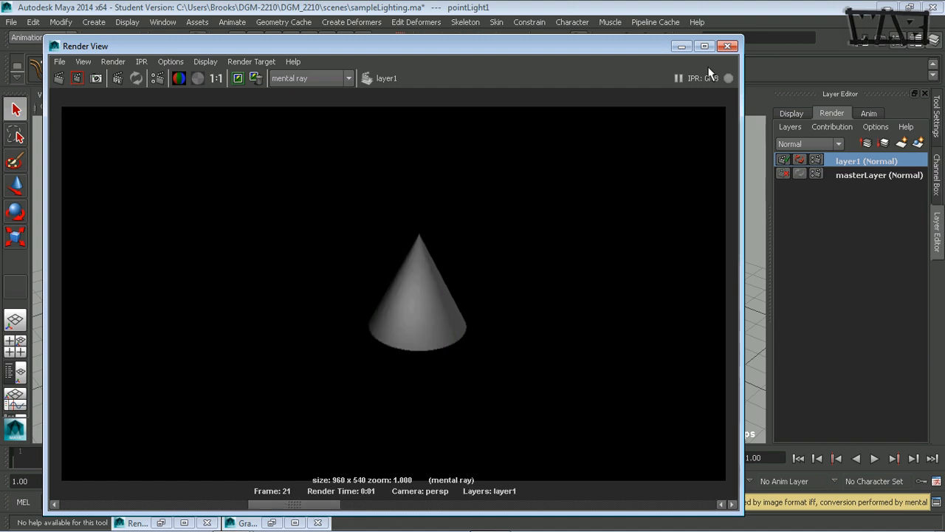
click(681, 46)
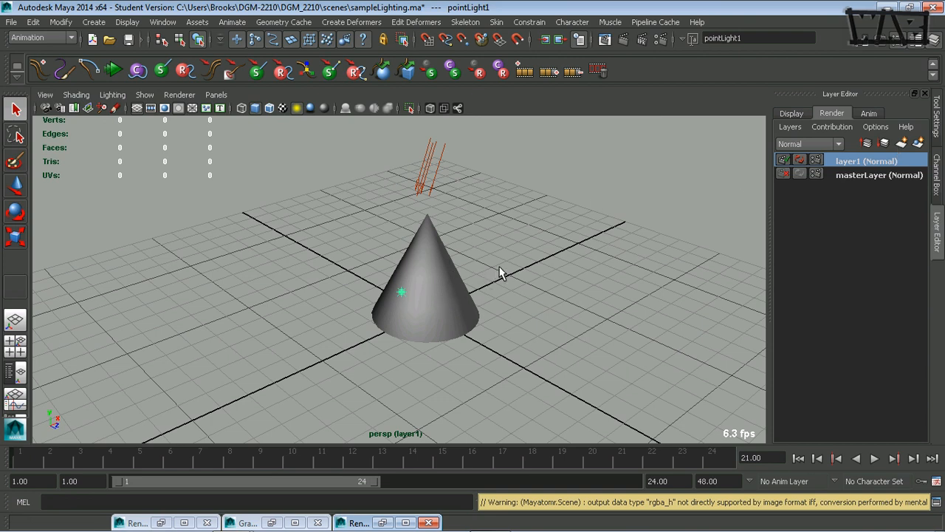
drag(499, 267, 347, 323)
Create layer2 from the selected cone and point light, then compare layer2 with layer1.
click(920, 144)
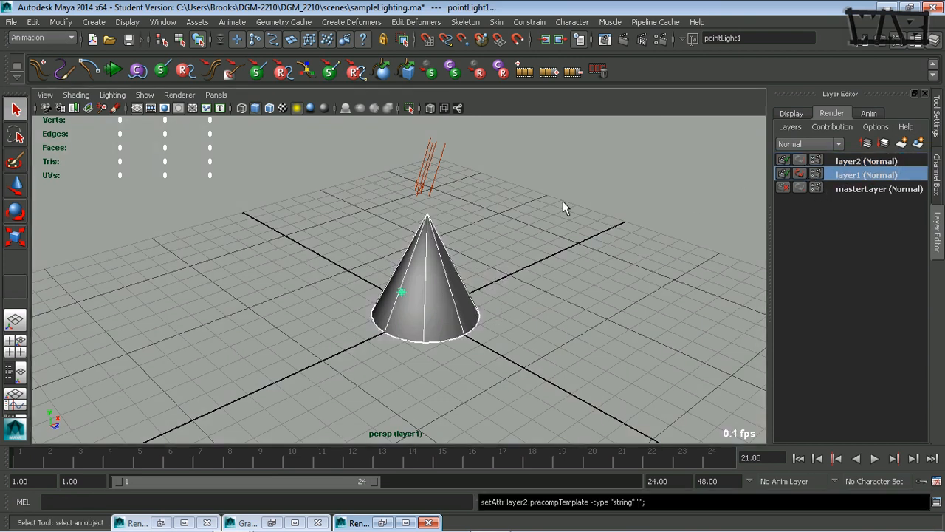
click(857, 161)
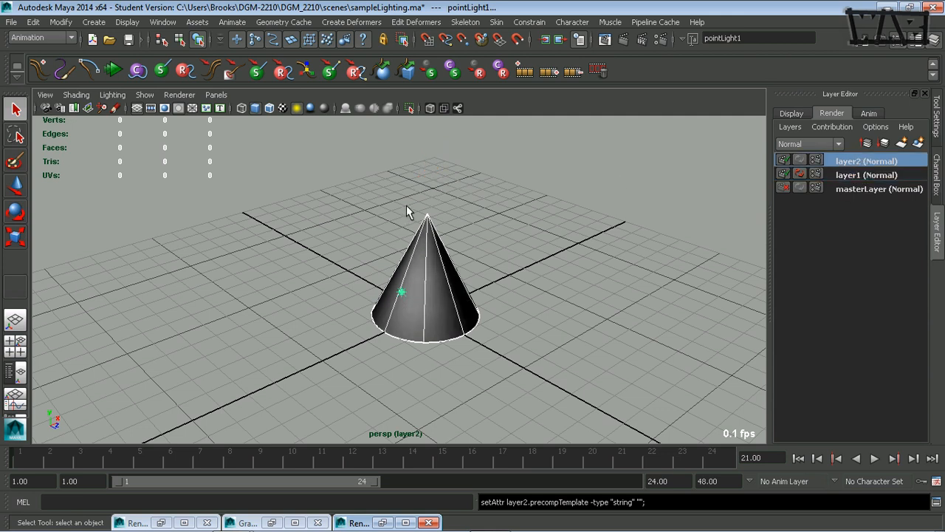
click(855, 174)
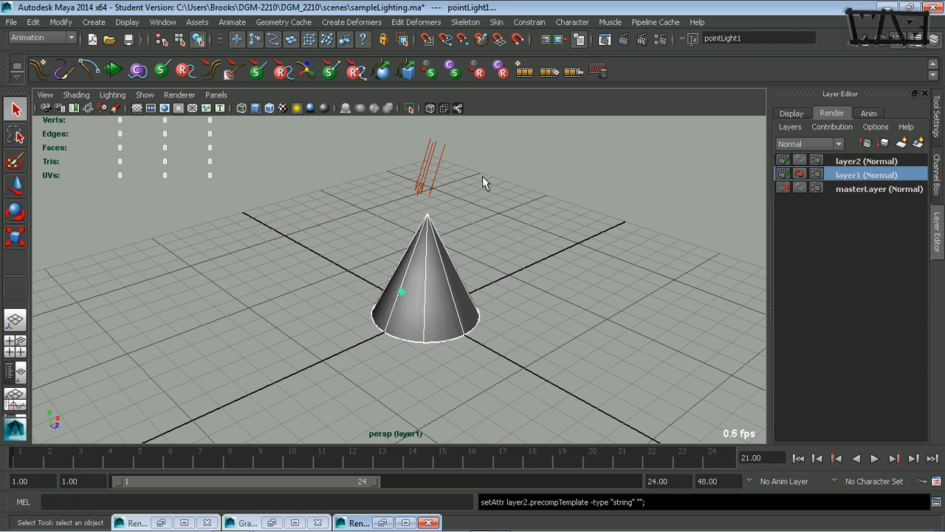
click(418, 181)
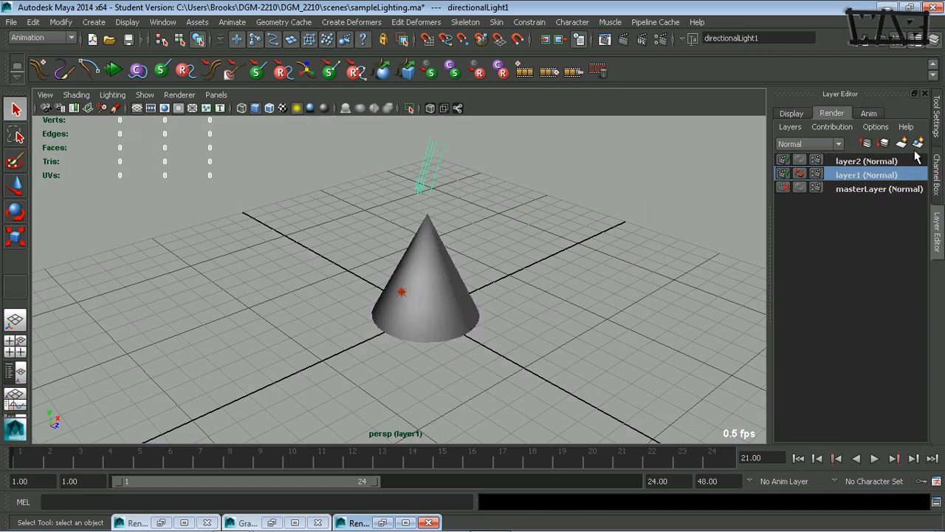
Remove pointLight1 from layer1 and render a 960 x 540 frame of the dimmer cone.
click(401, 291)
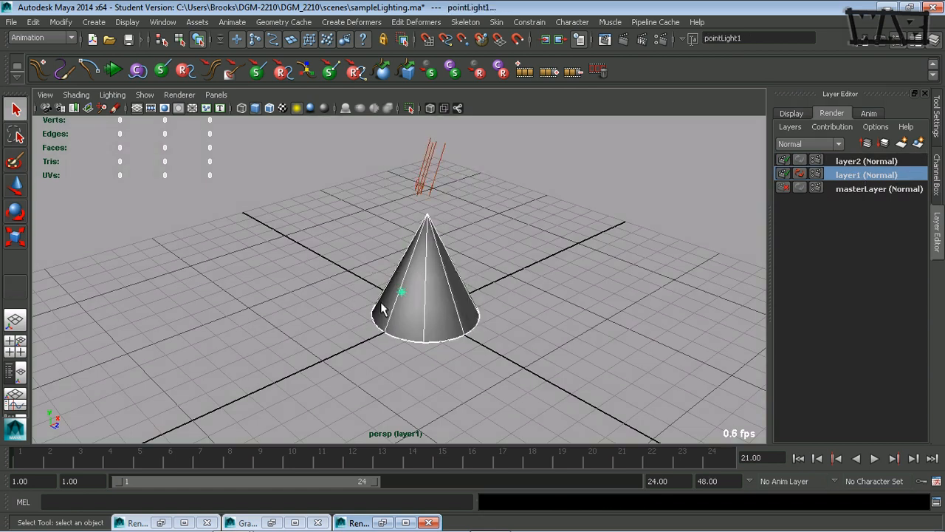
right_click(897, 177)
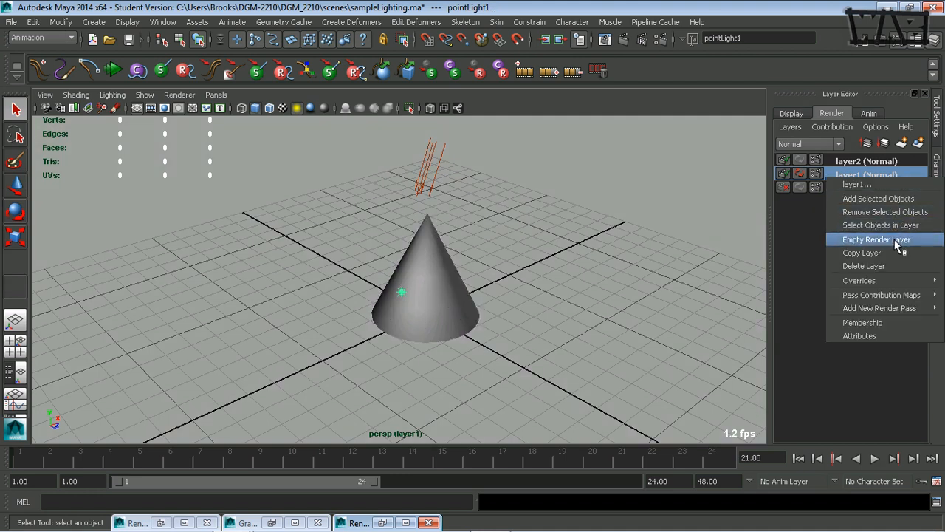
click(899, 215)
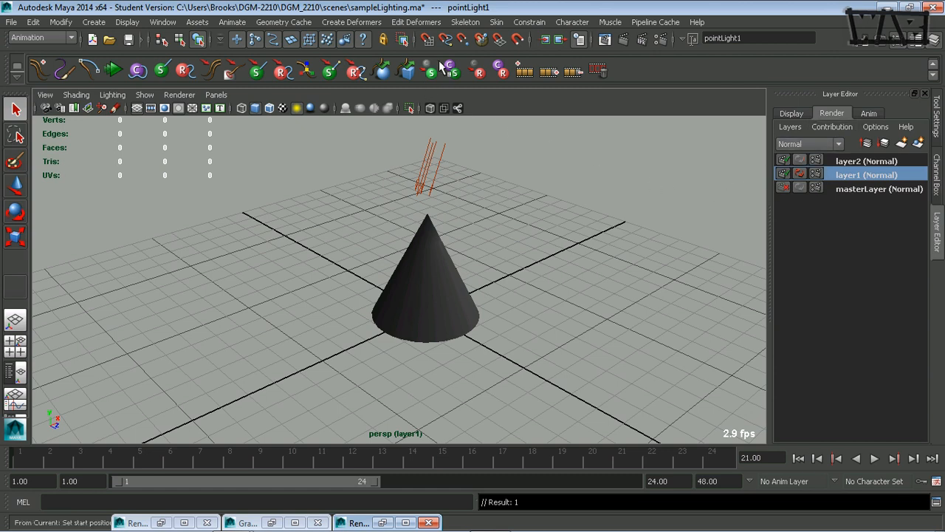
click(625, 41)
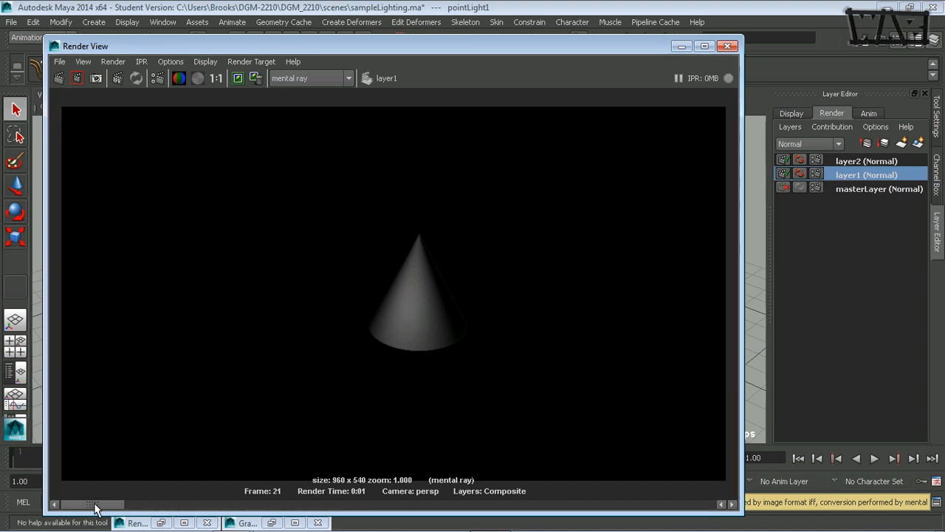
click(141, 504)
drag(165, 507, 288, 508)
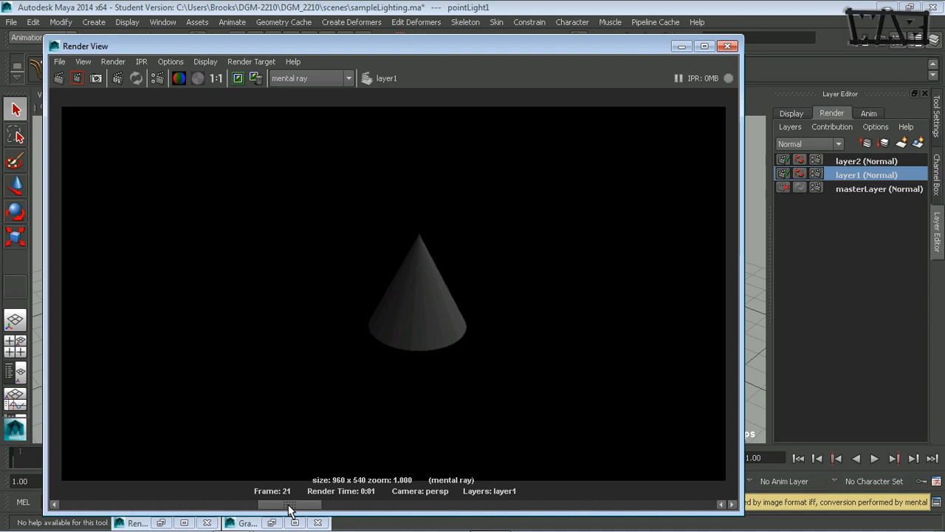
drag(288, 508, 74, 502)
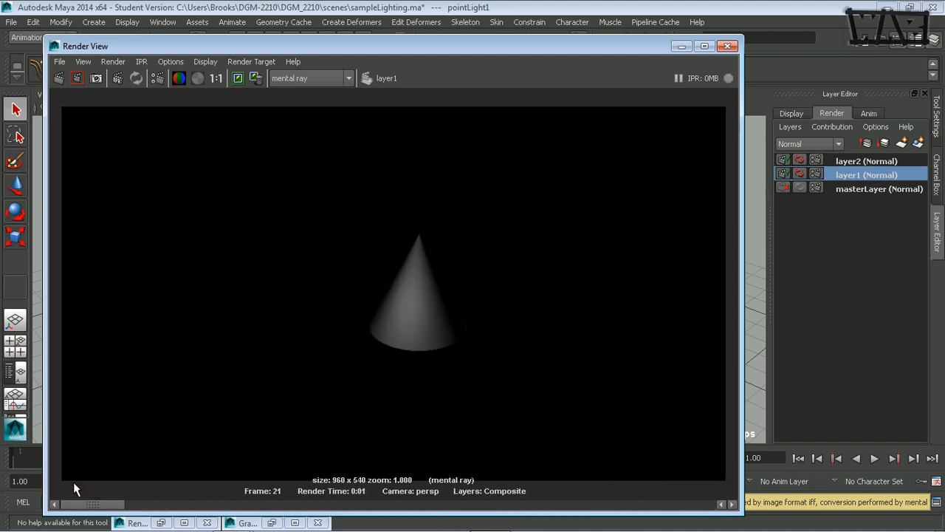
Close Render View and step through masterLayer and layer1 to make layer2 current.
click(727, 47)
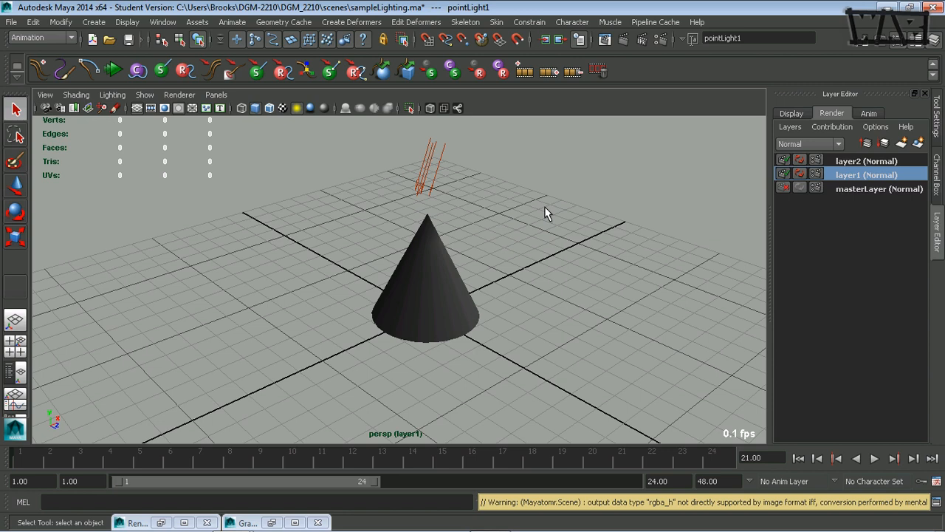
click(841, 190)
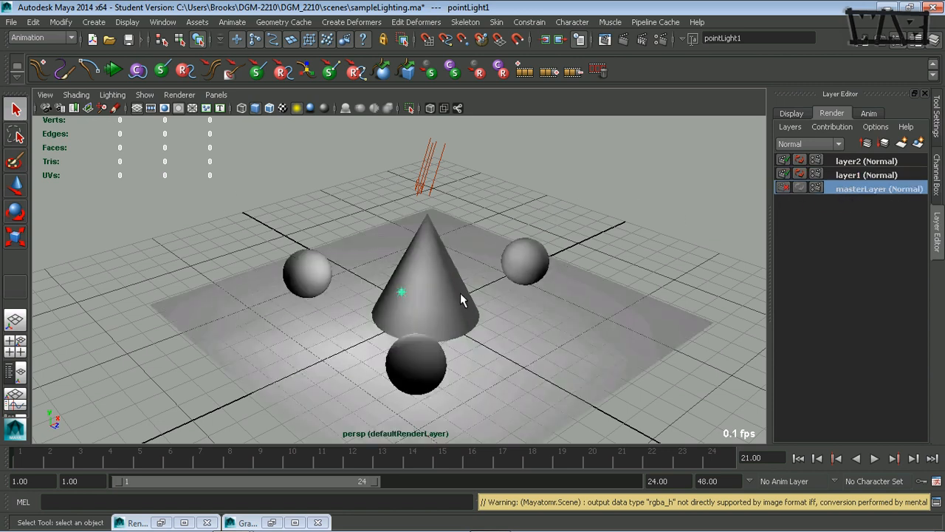
click(868, 176)
click(869, 161)
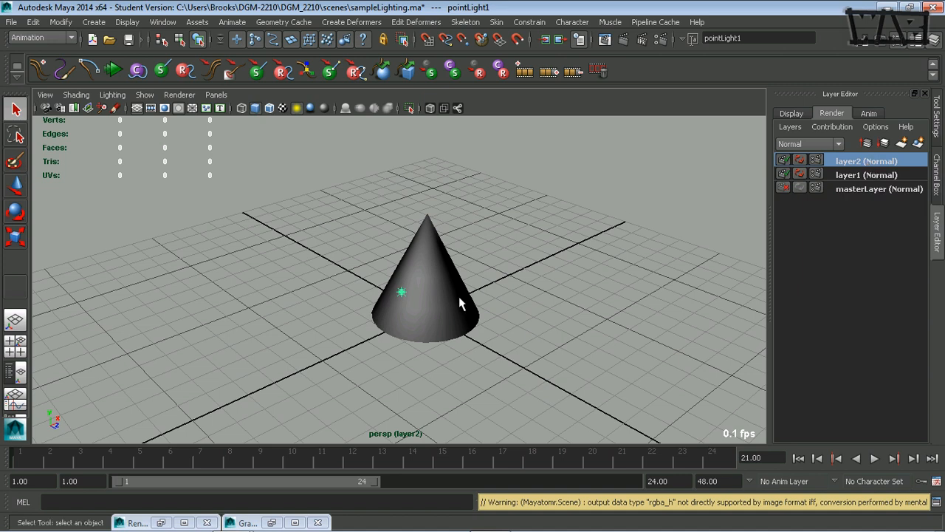
Give layer2 a Shadow pass from its Add New Render Pass menu.
right_click(859, 168)
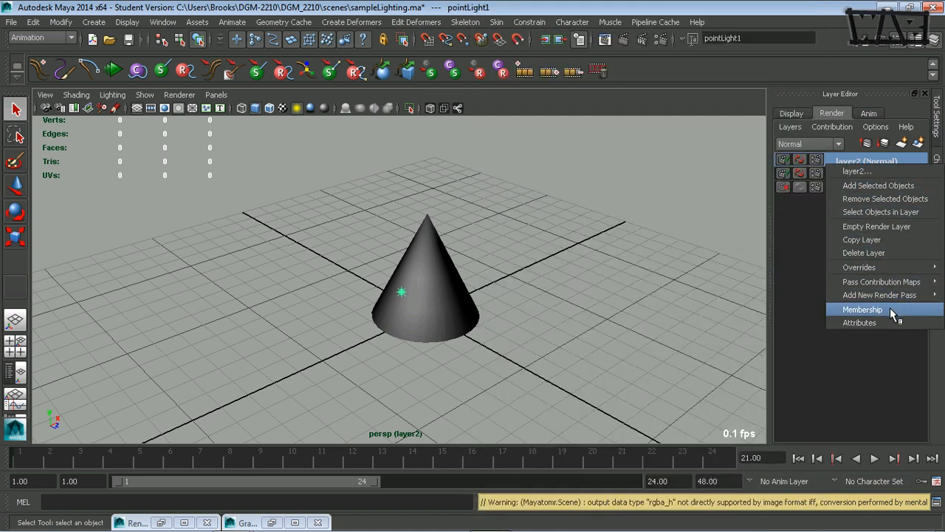
mouse_move(890, 295)
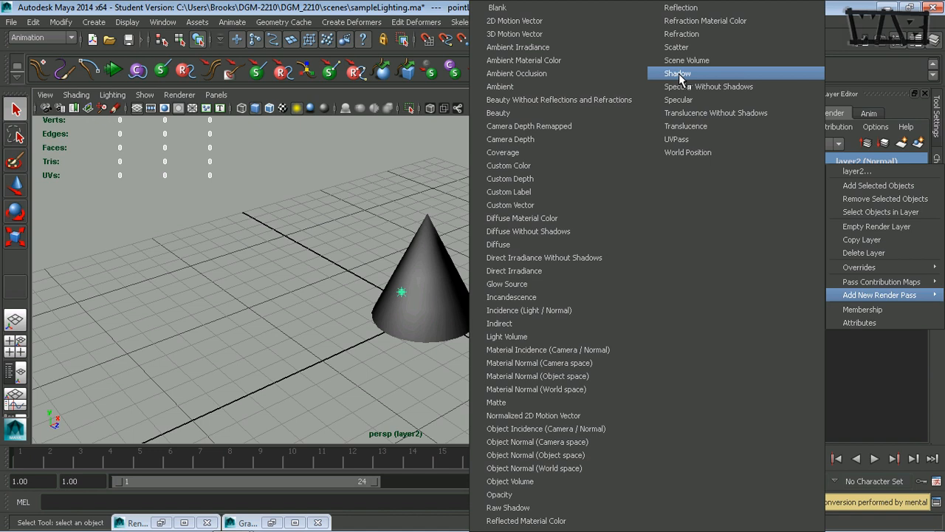
click(678, 73)
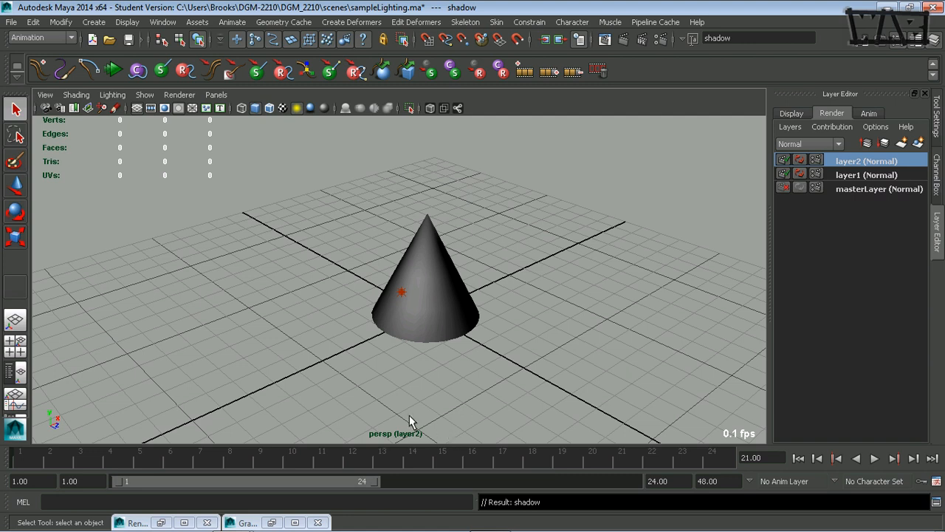
On the master layer, select the persp camera, enable auto keyframing and key it at frame 21.
click(45, 109)
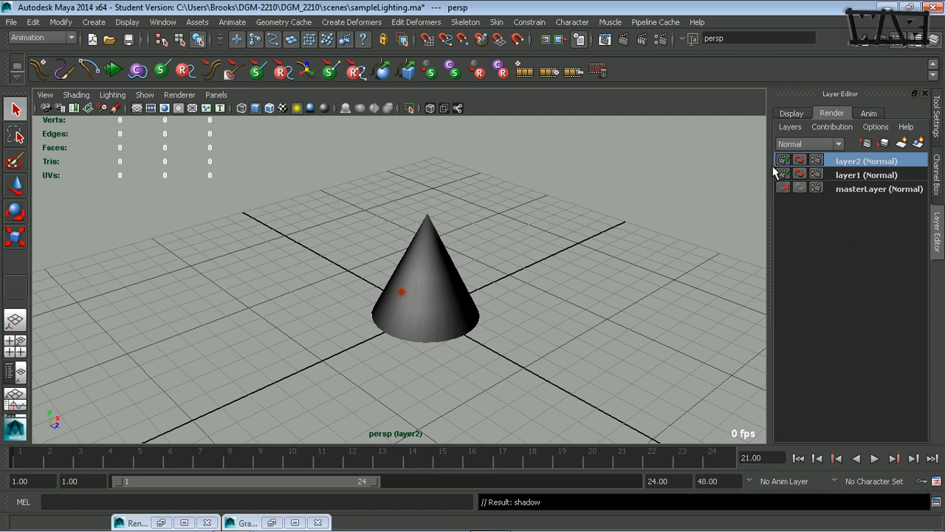
click(849, 190)
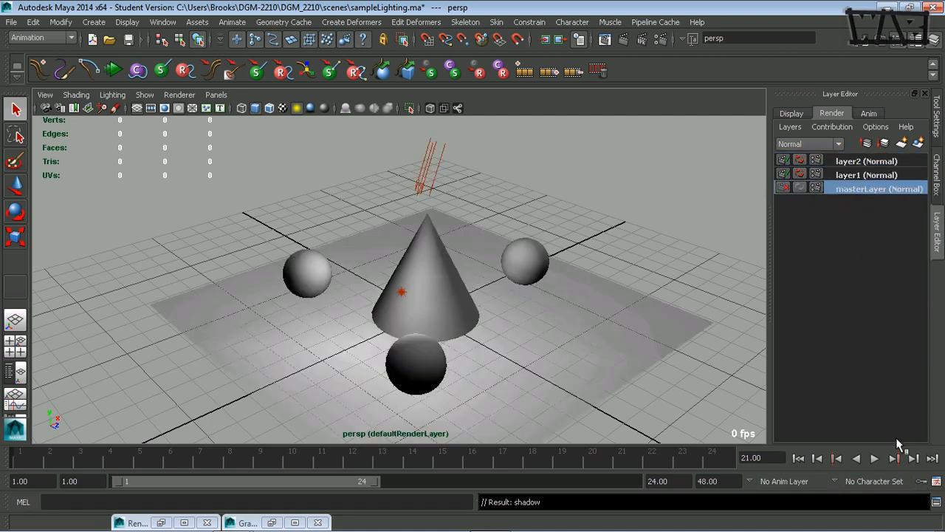
click(921, 481)
click(937, 175)
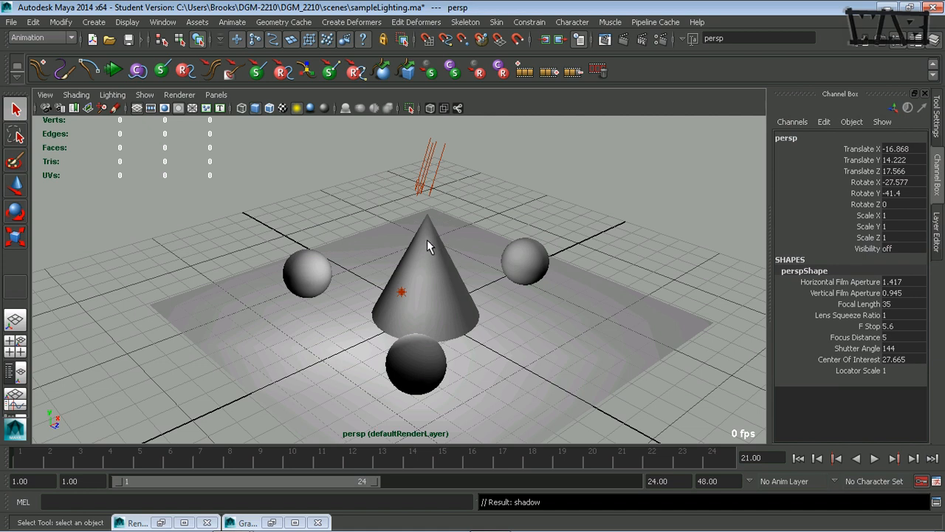
key(s)
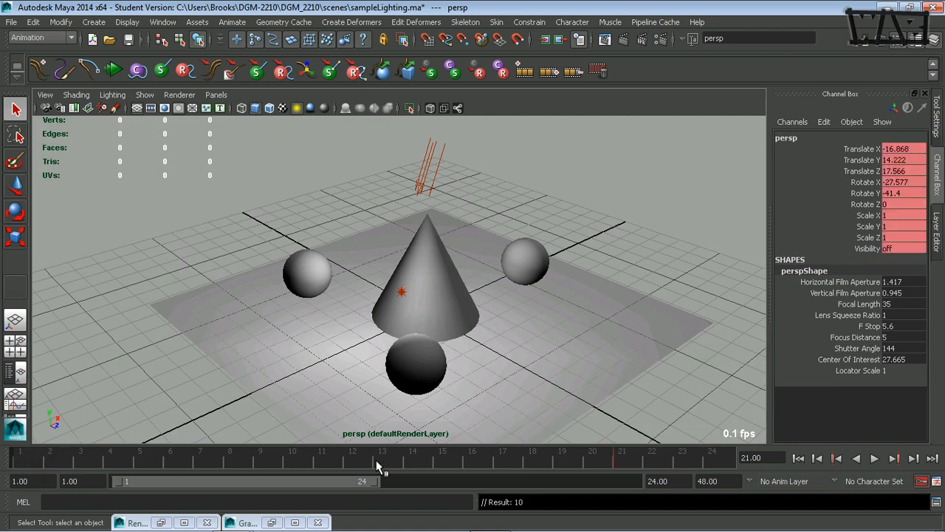
Scrub frames 1 to 21 and re-pose the persp camera around the scene at frame 11.
click(21, 459)
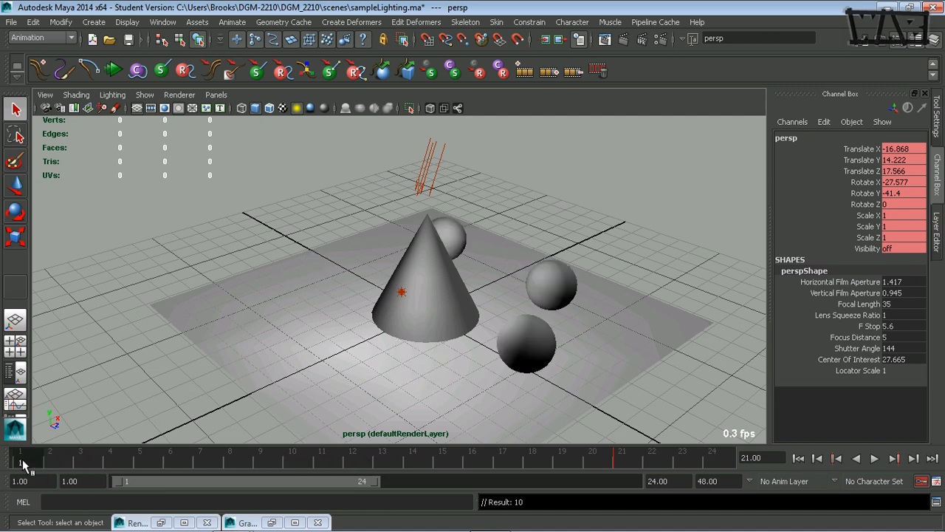
drag(77, 462, 624, 463)
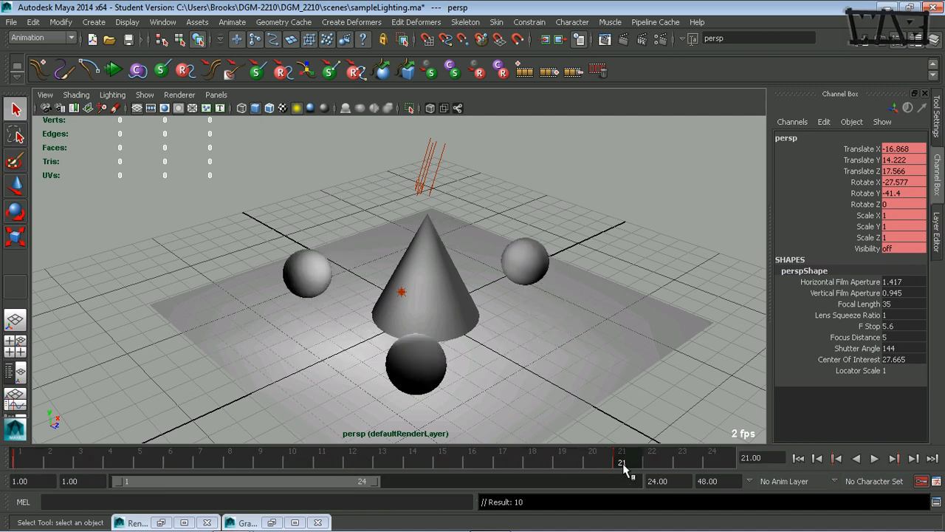
alt+drag(435, 382, 316, 362)
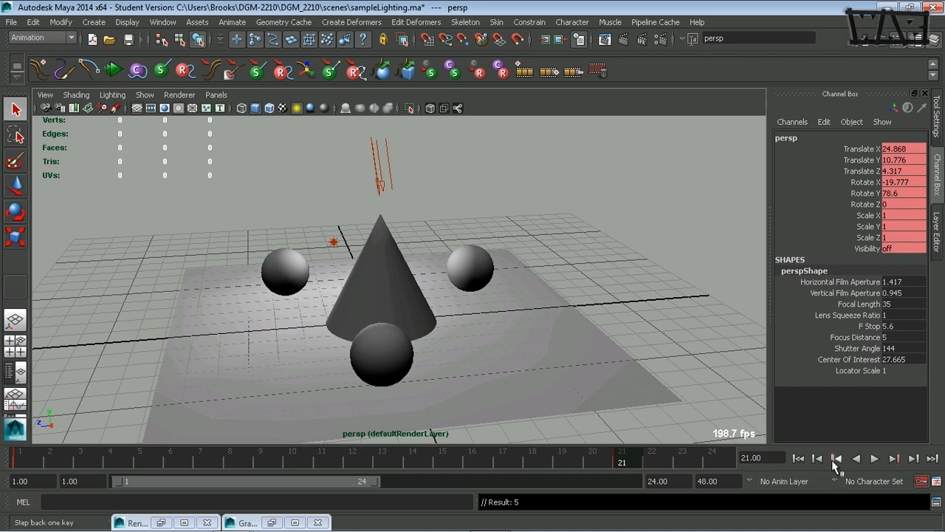
click(332, 458)
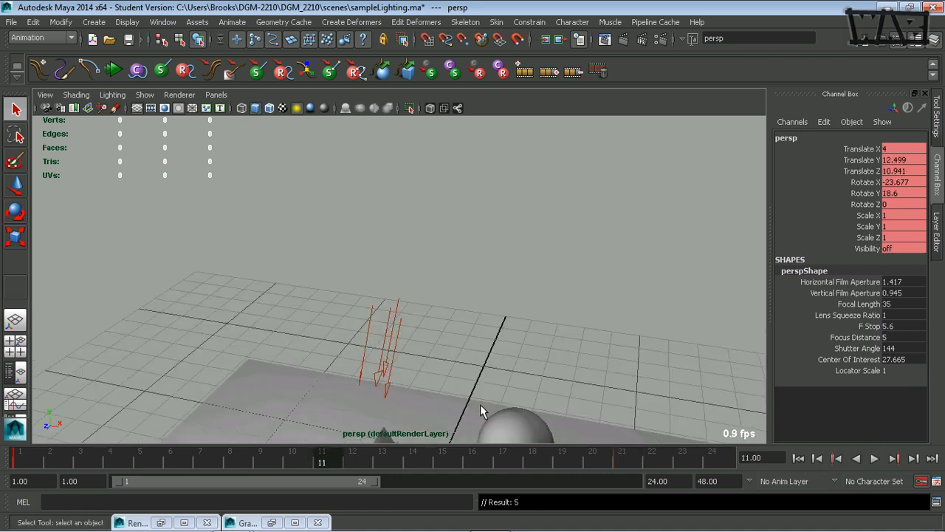
alt+right_drag(589, 409, 344, 407)
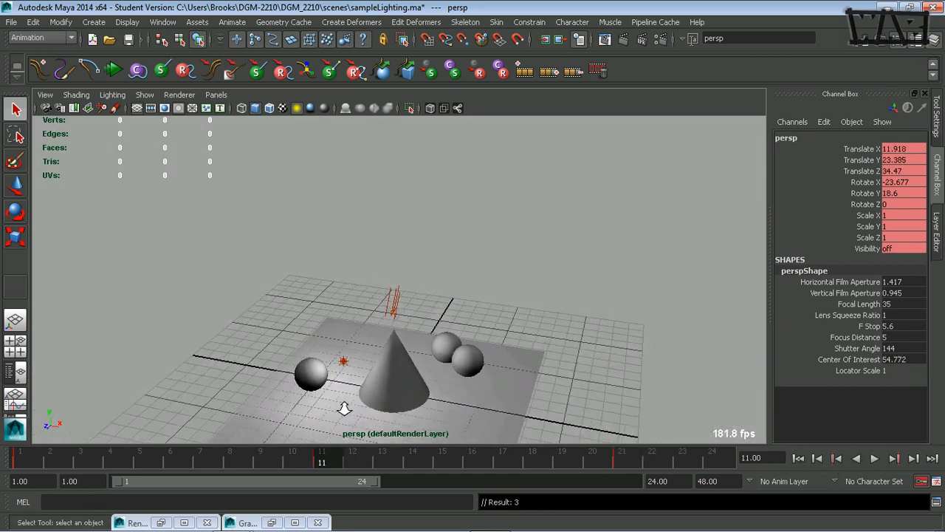
alt+middle_drag(419, 405, 424, 327)
alt+right_drag(376, 334, 440, 339)
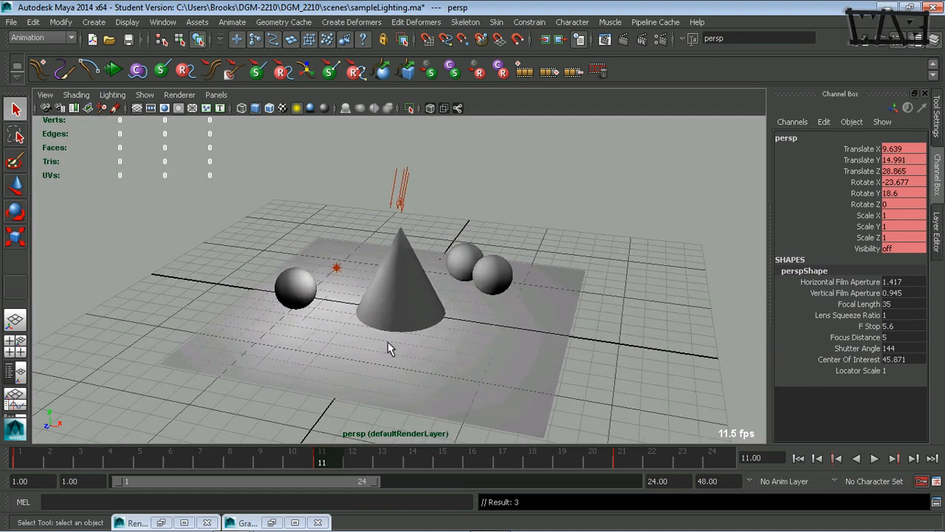
alt+drag(386, 342, 395, 341)
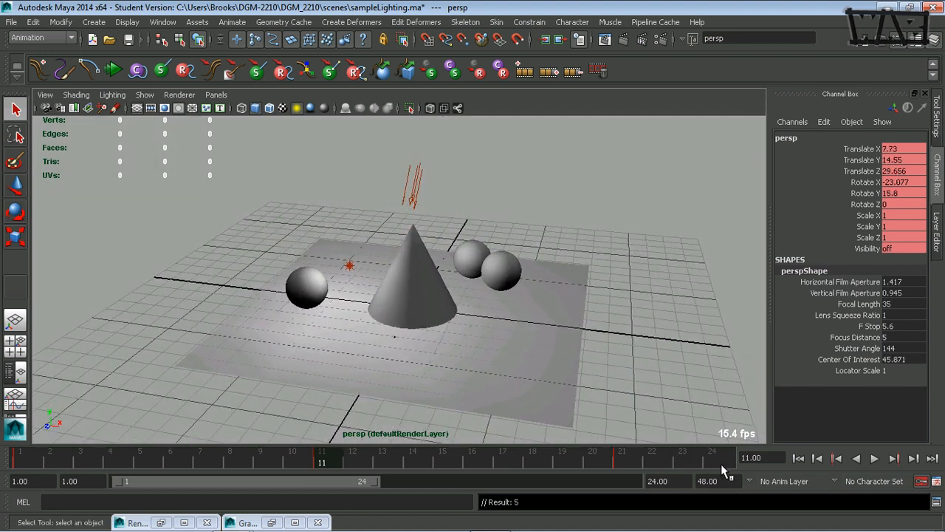
End the playback range at frame 21 and play the camera animation from frame 1.
drag(376, 482, 346, 482)
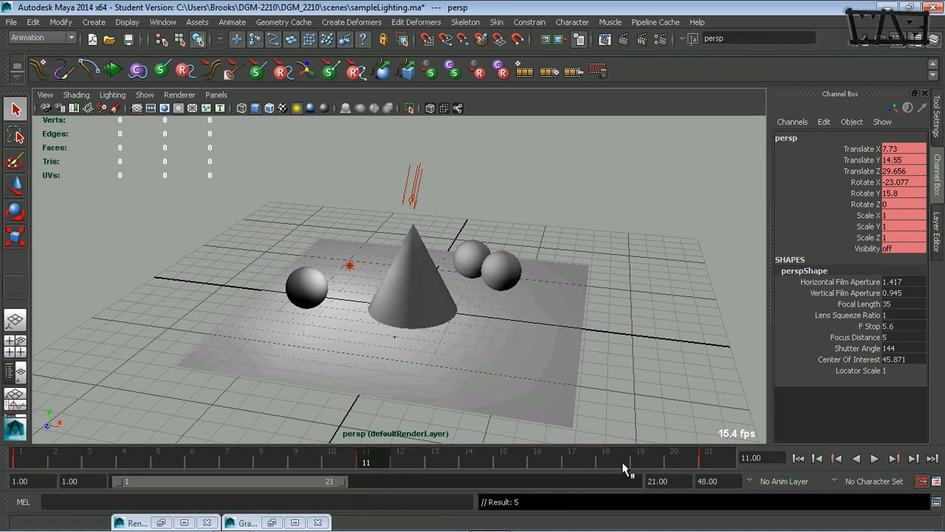
click(797, 458)
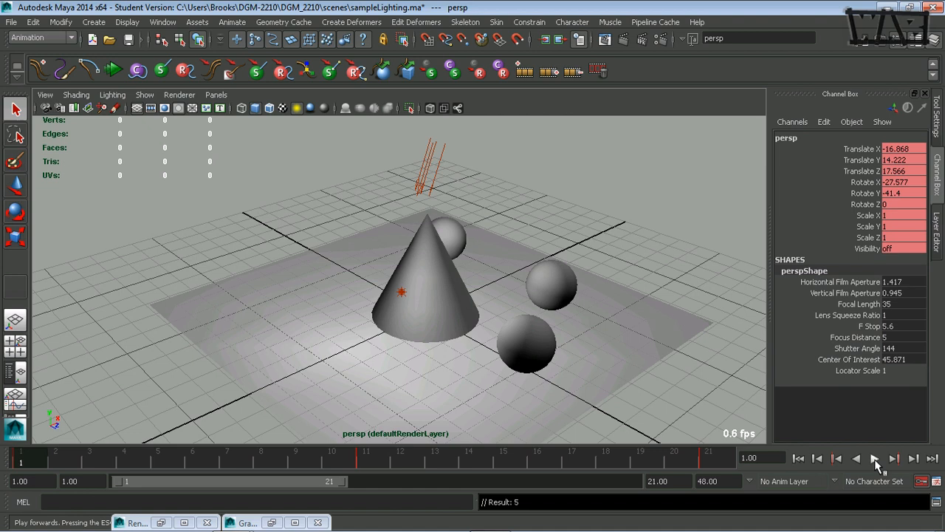
click(874, 458)
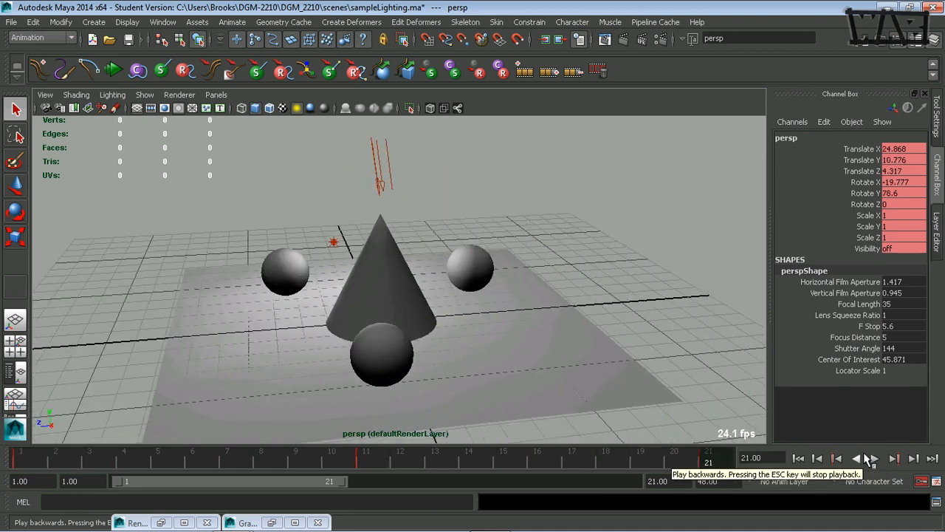
alt+right_drag(614, 369, 487, 382)
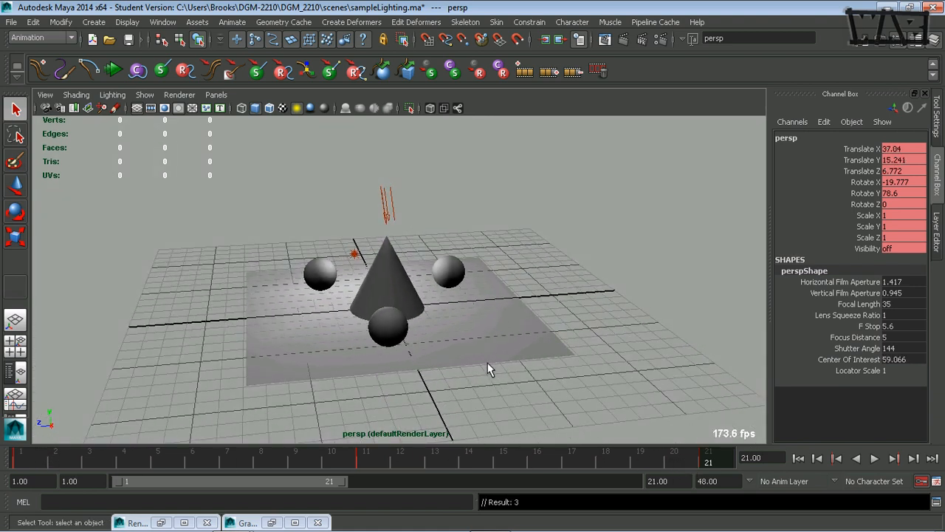
click(799, 458)
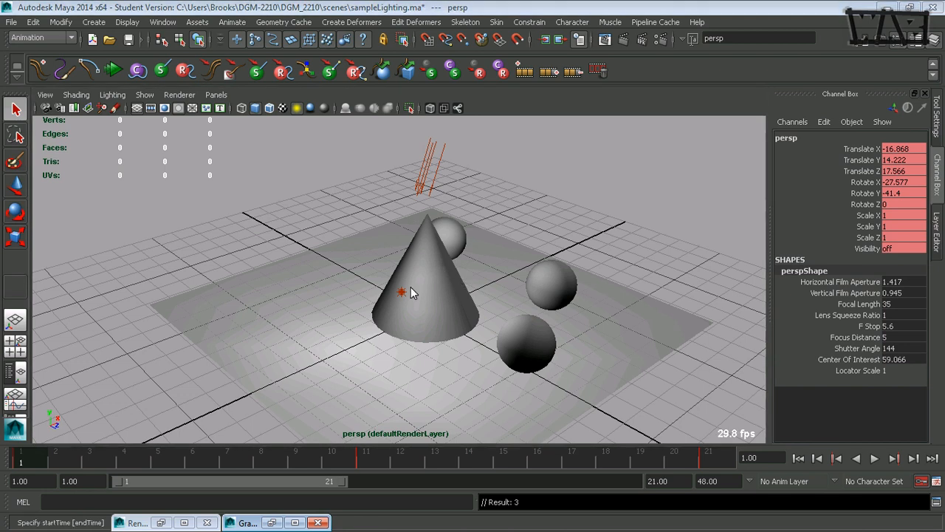
Change the menu set from Animation to Rendering and check the Render menu.
key(space)
click(359, 323)
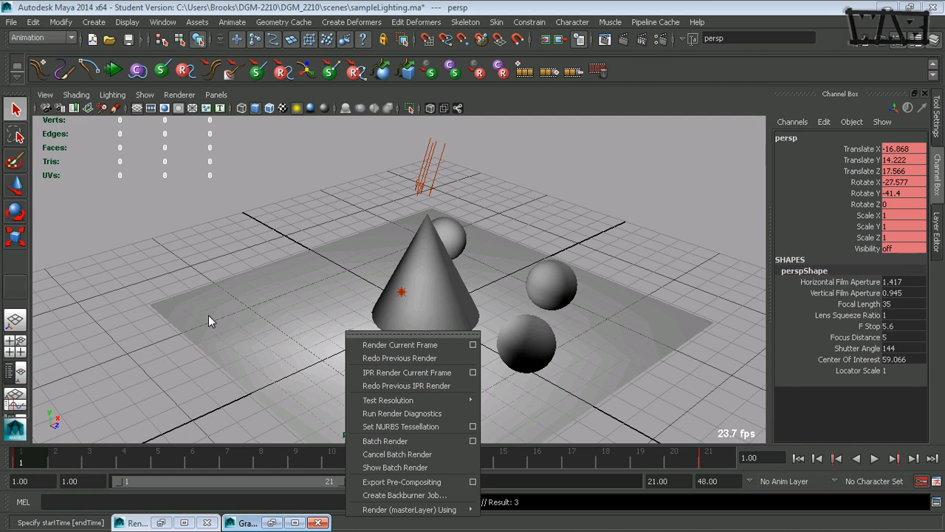
click(148, 320)
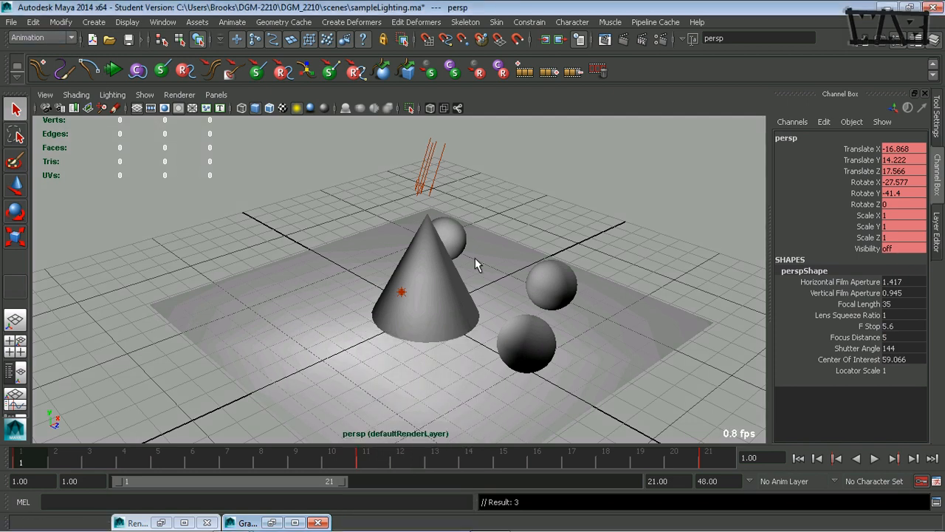
click(72, 38)
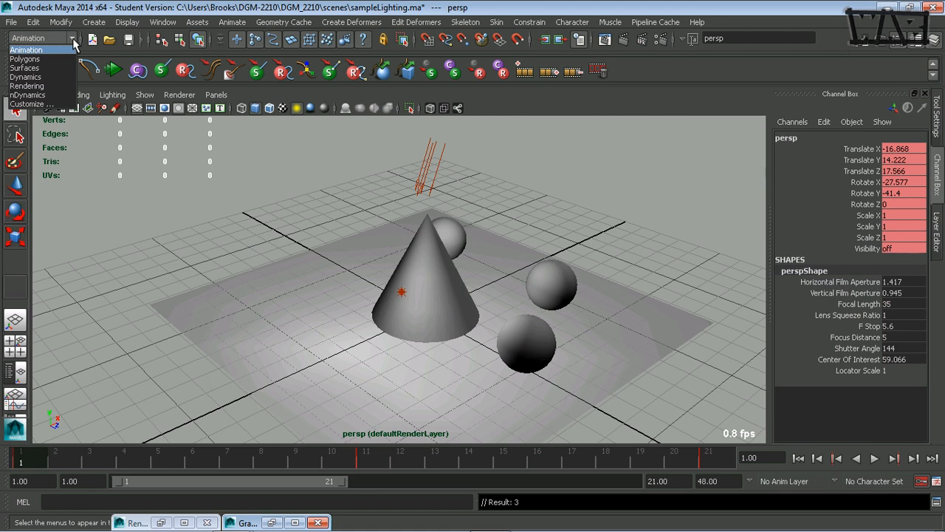
click(56, 85)
click(337, 22)
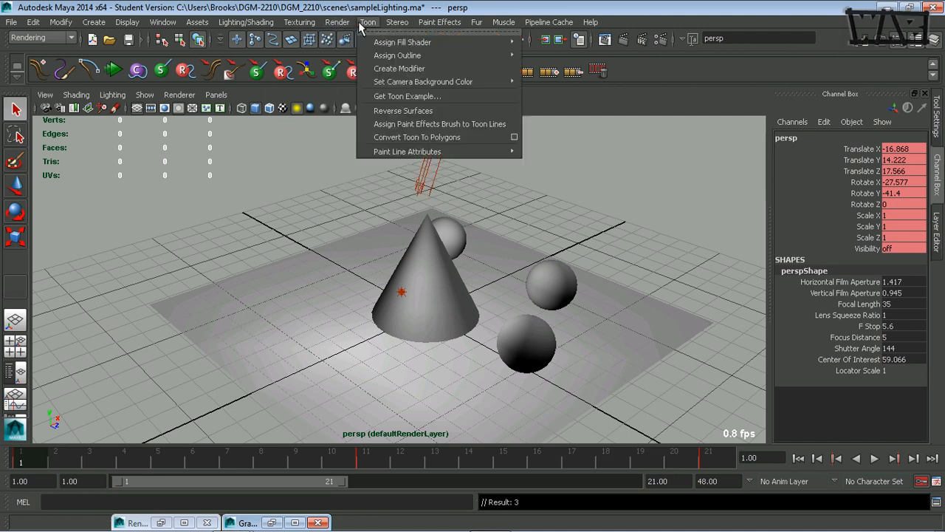
click(342, 22)
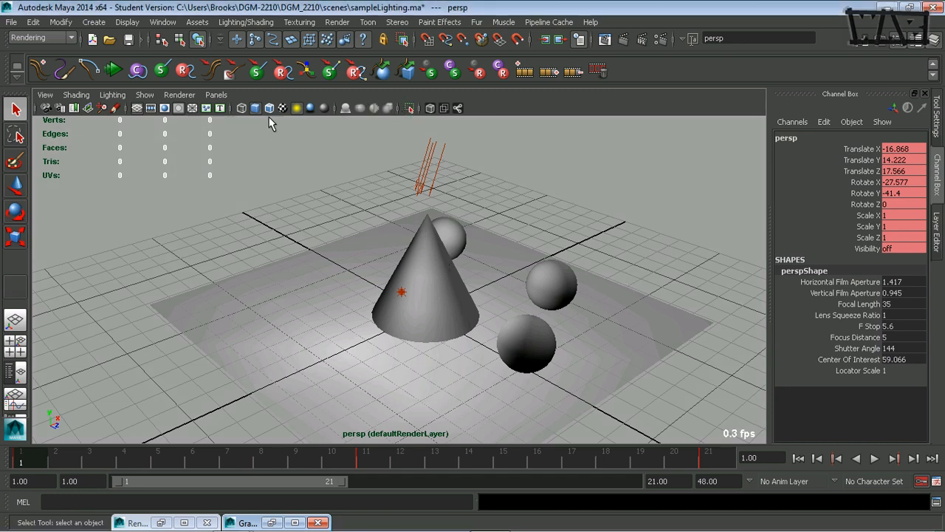
In Render Settings, set the Frame/Animation ext to name.#.ext.
click(661, 41)
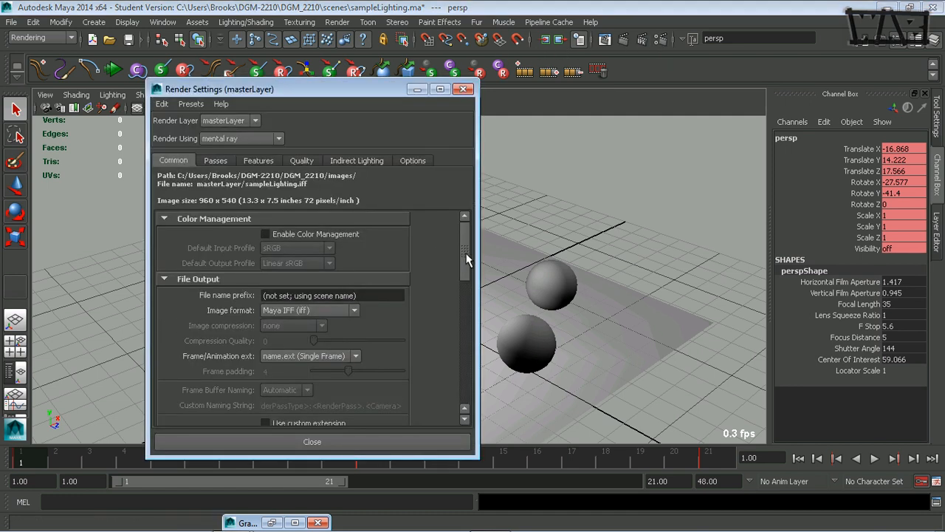
click(337, 23)
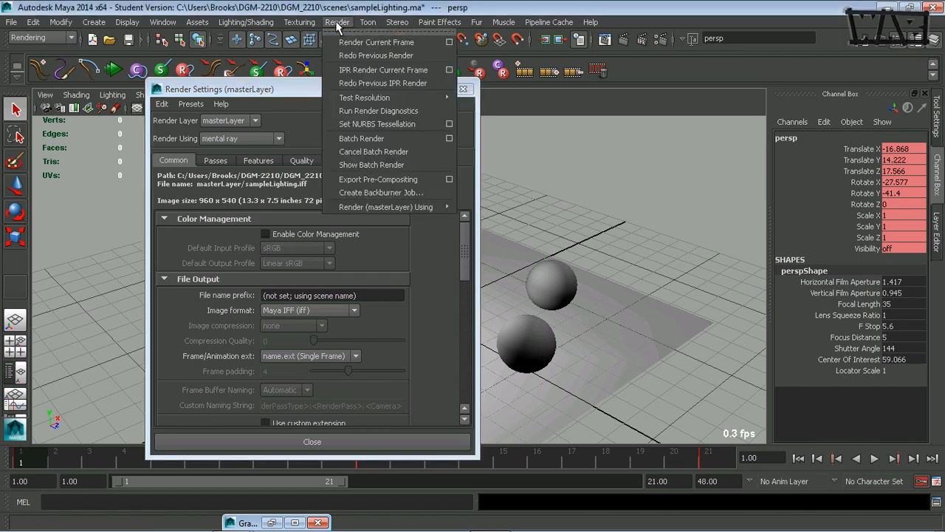
mouse_move(158, 23)
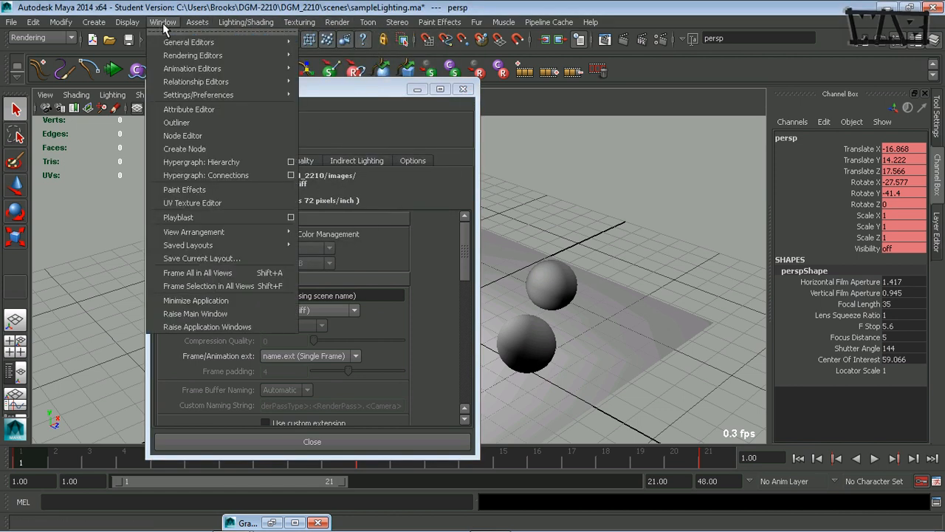
mouse_move(221, 58)
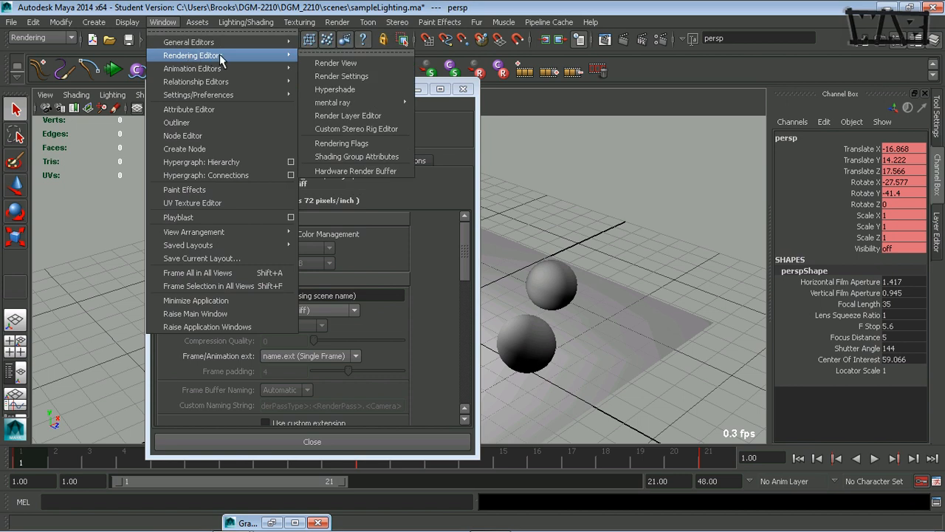
click(341, 76)
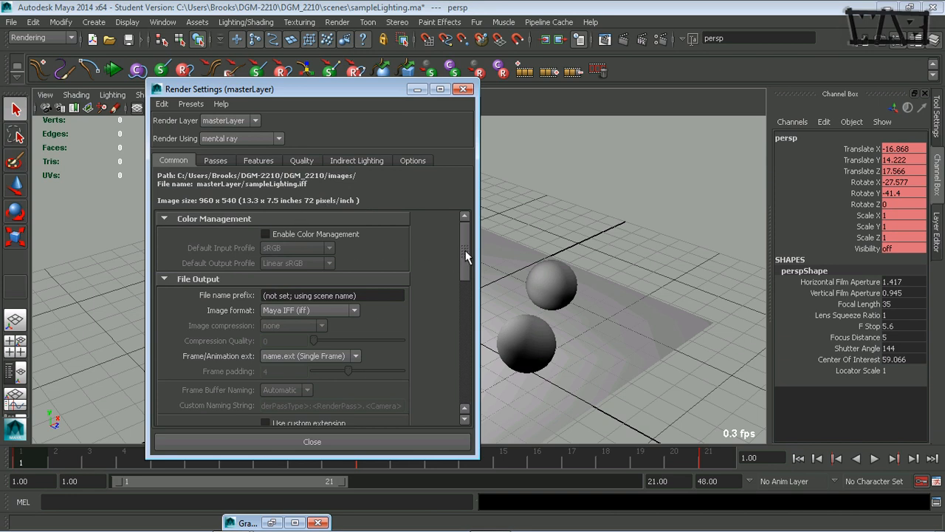
mouse_move(466, 255)
mouse_down()
mouse_move(459, 285)
mouse_move(463, 270)
mouse_up()
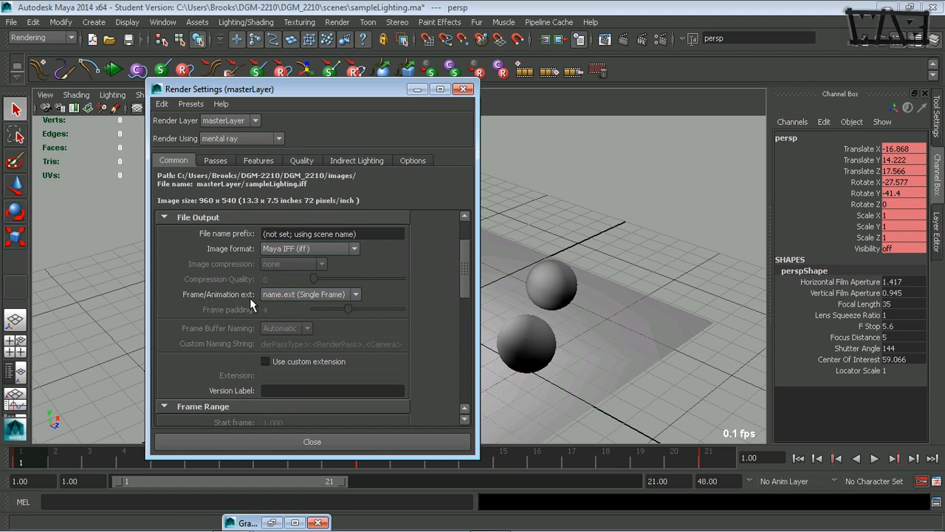
click(336, 296)
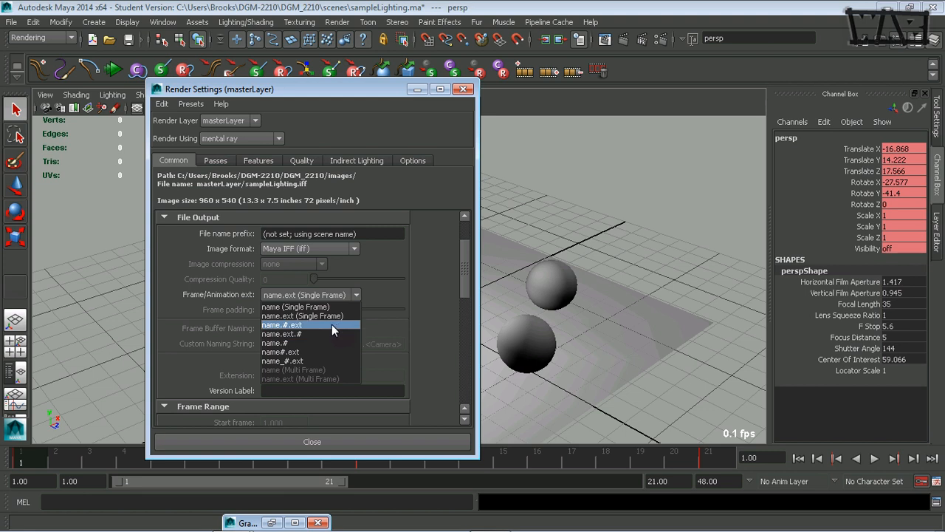
click(332, 324)
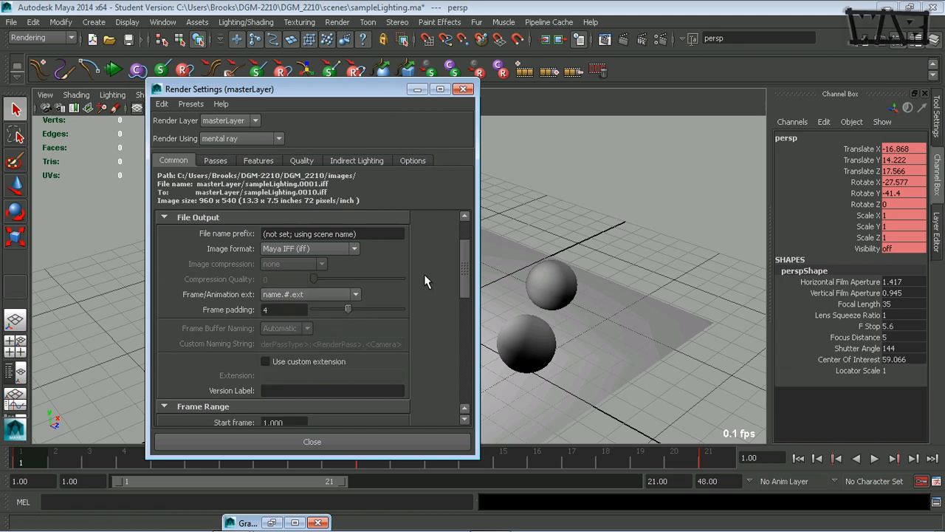
Choose the HD 720 image size preset for 1280 x 720 output.
drag(465, 261, 452, 345)
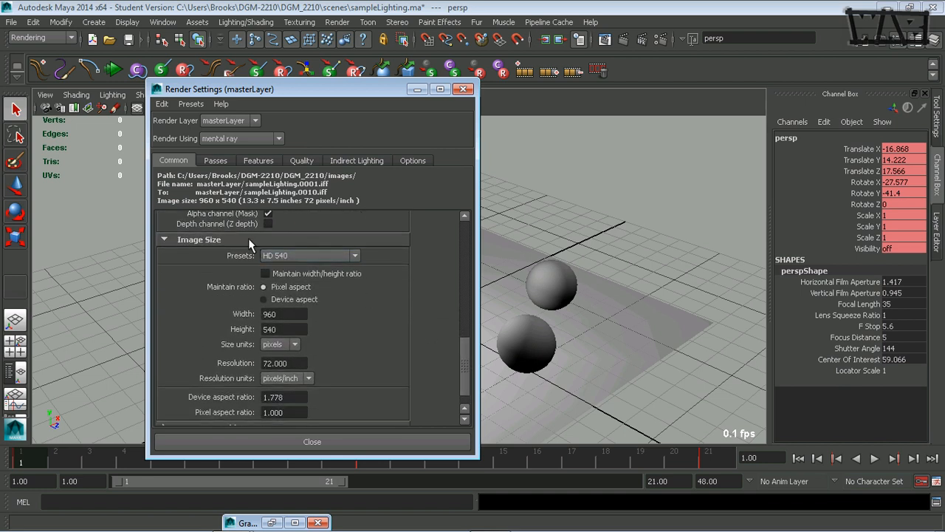
click(340, 257)
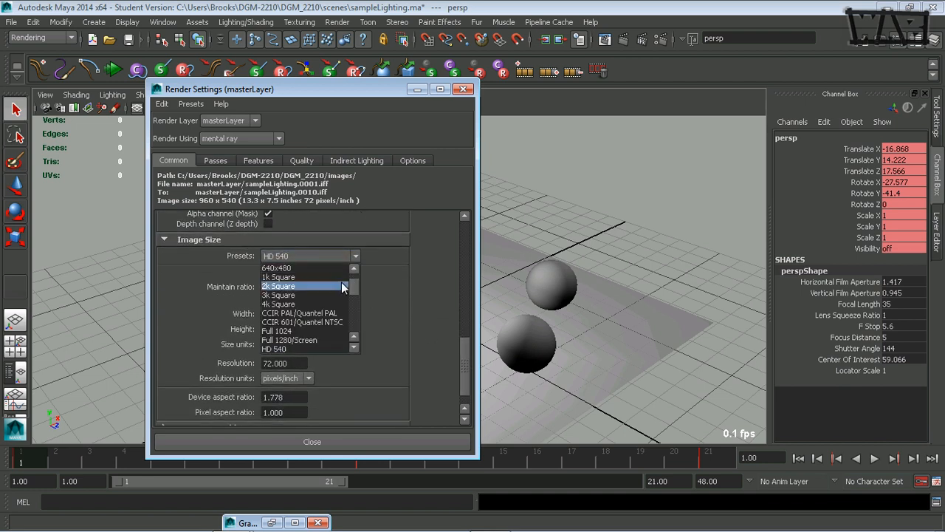
scroll(355, 284, up, 1)
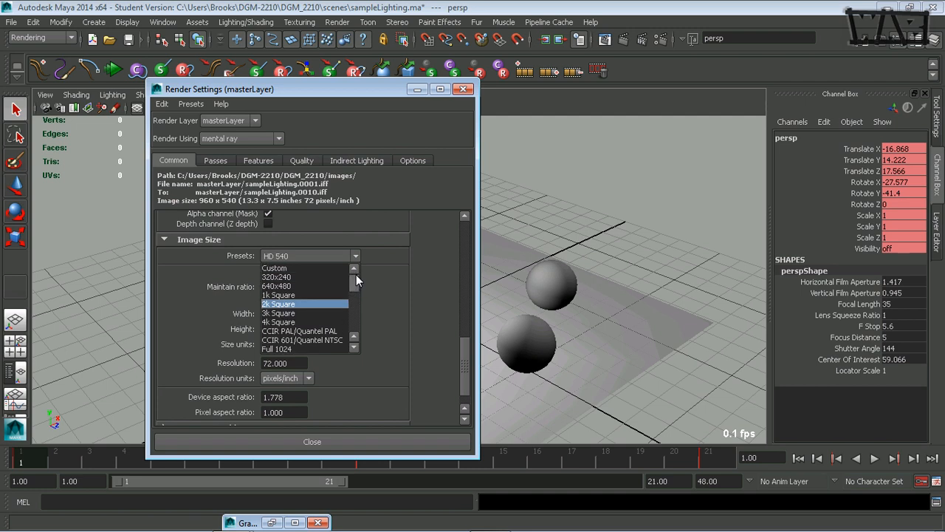
drag(356, 274, 355, 292)
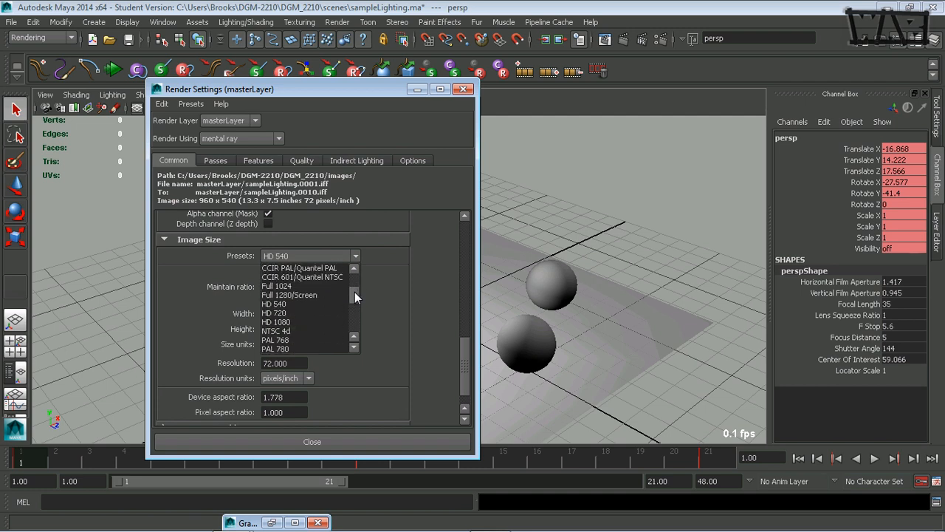
click(290, 313)
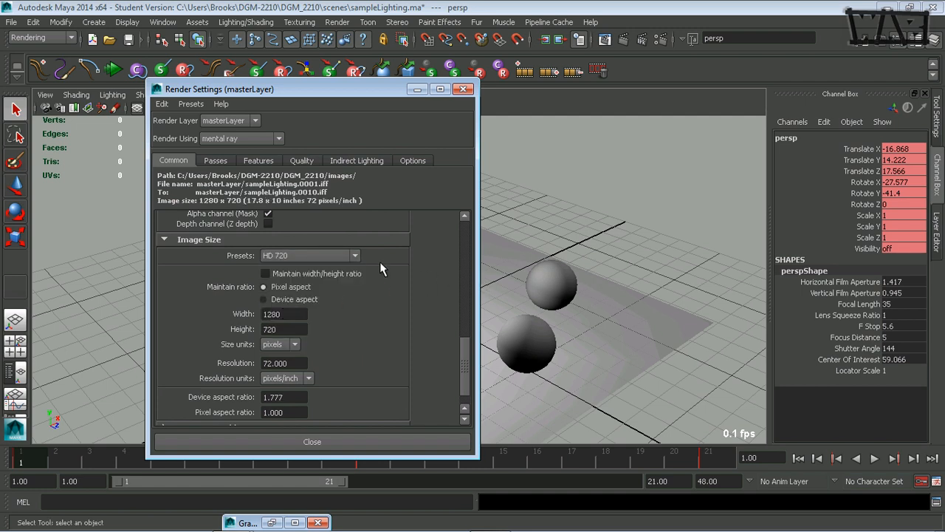